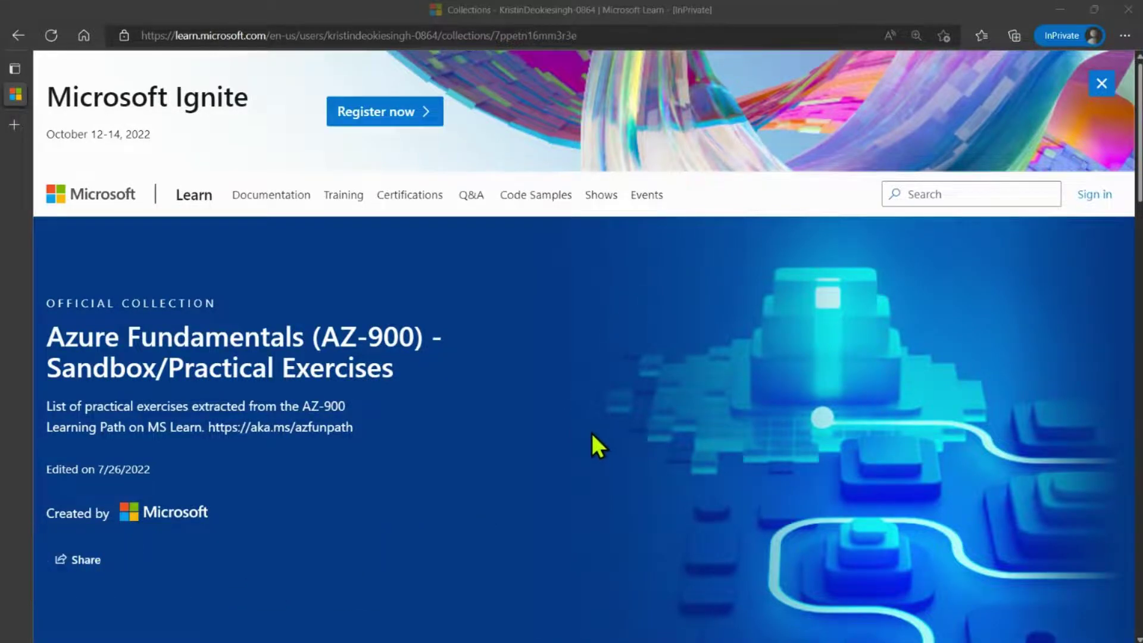
- Scroll the AZ-900 collection page down to the TCO calculator exercise link
scroll(592, 441, down, 6)
scroll(593, 433, down, 20)
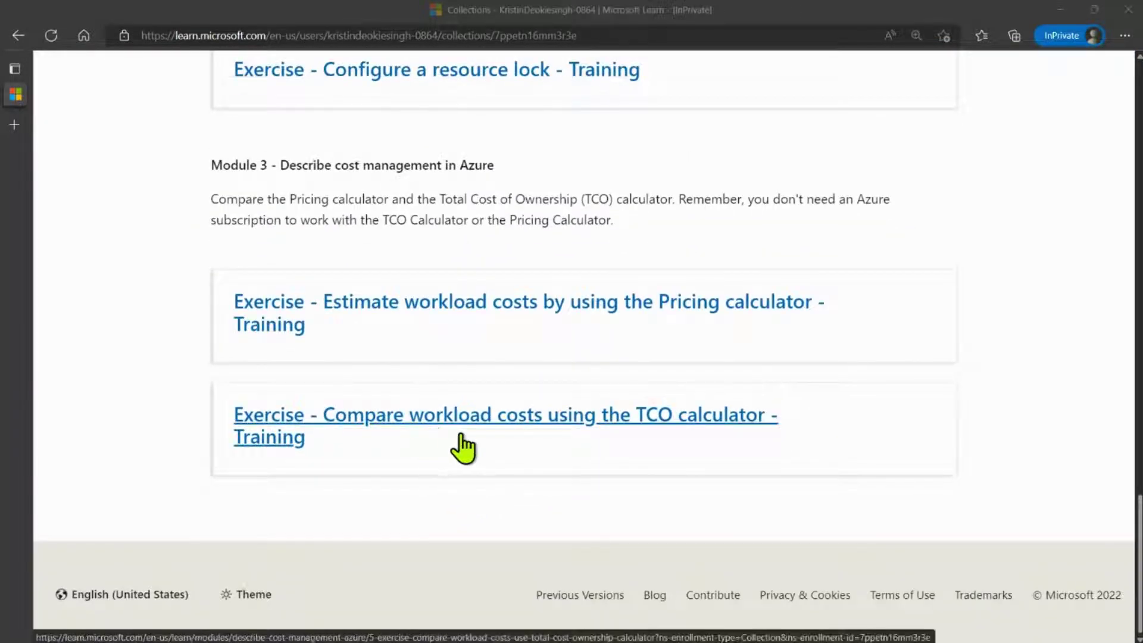
click(574, 440)
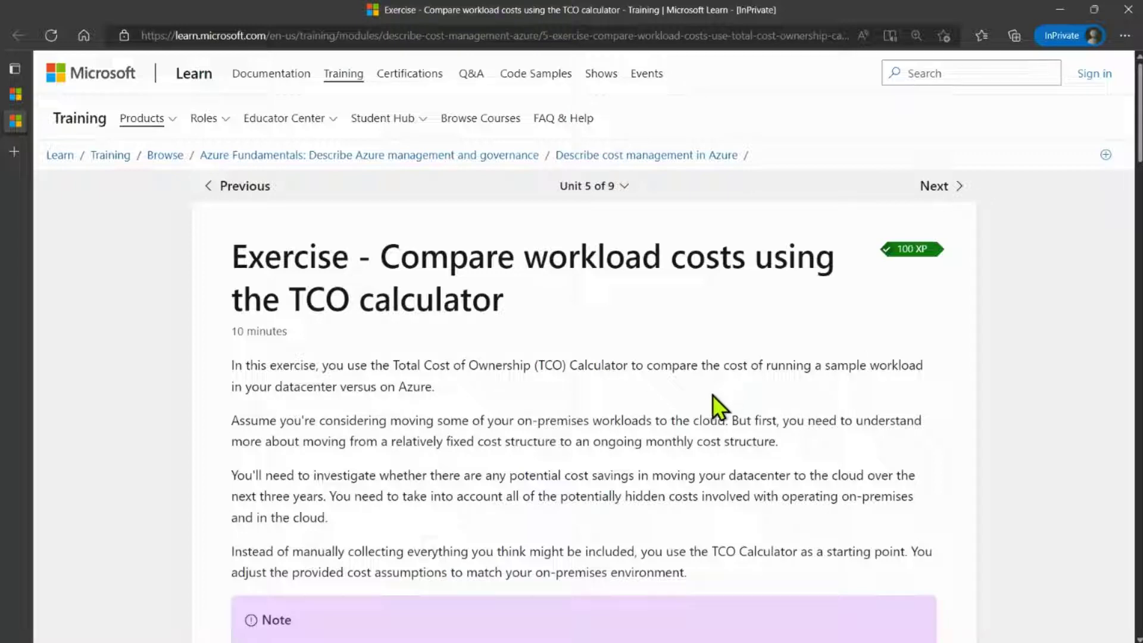
scroll(672, 395, down, 6)
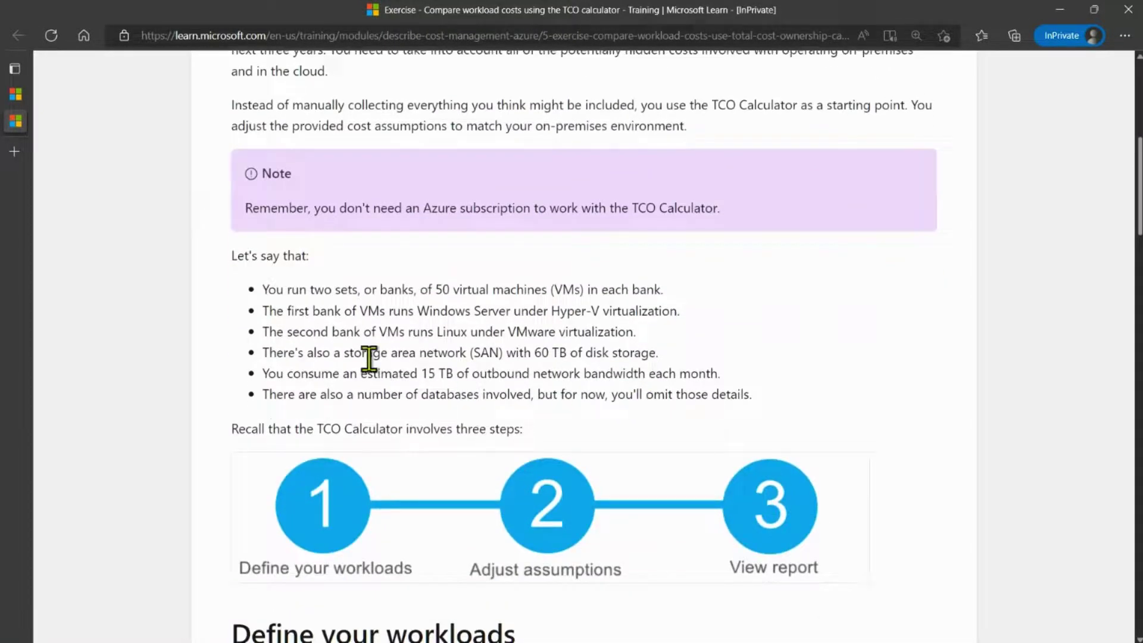
scroll(369, 357, down, 1)
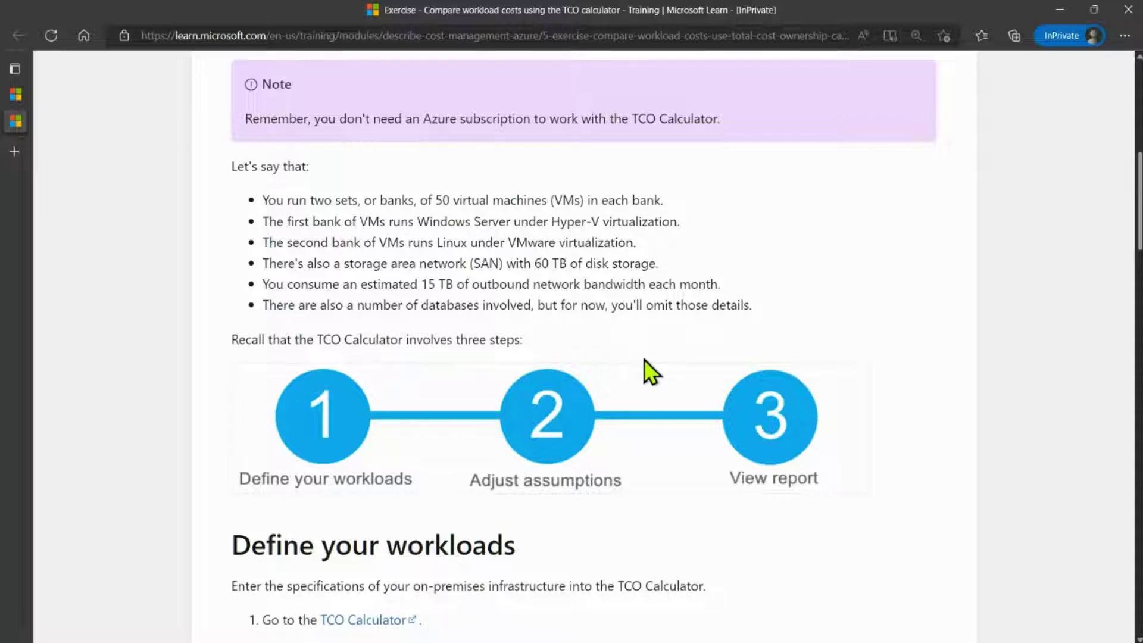
scroll(631, 366, down, 1)
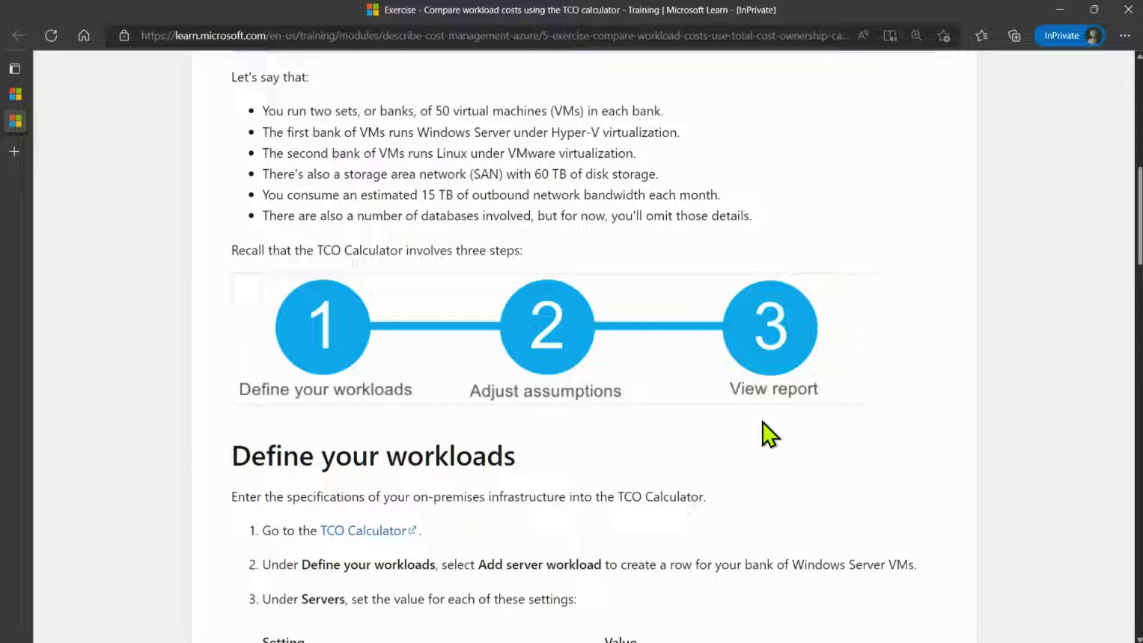
- Dismiss the survey popup and add a server workload named 'windows VM'
scroll(637, 437, down, 1)
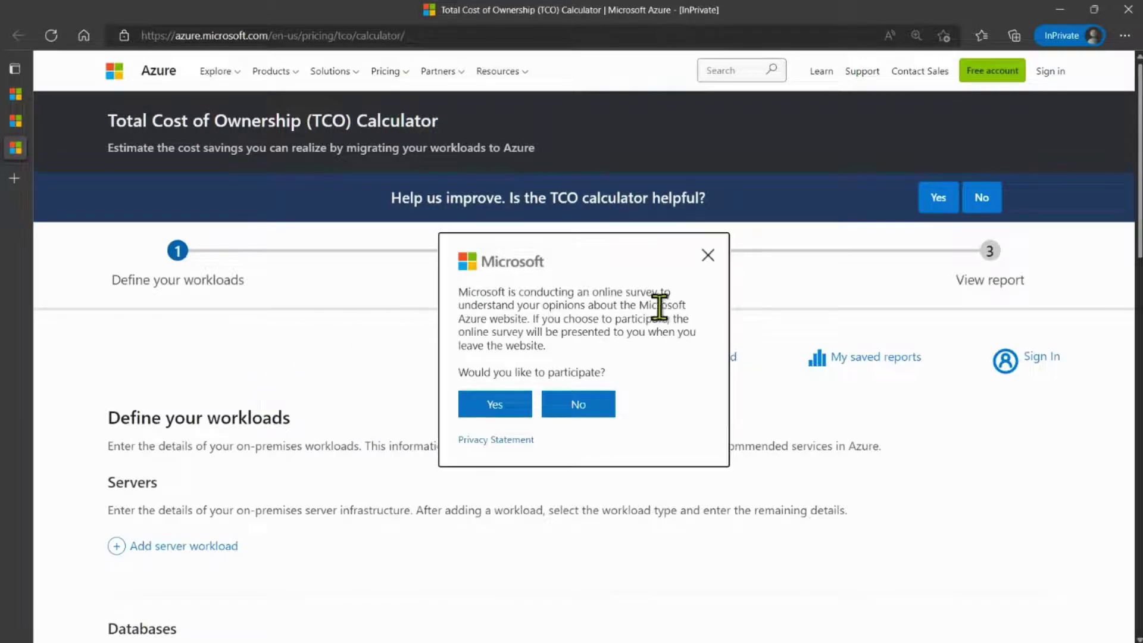
click(708, 255)
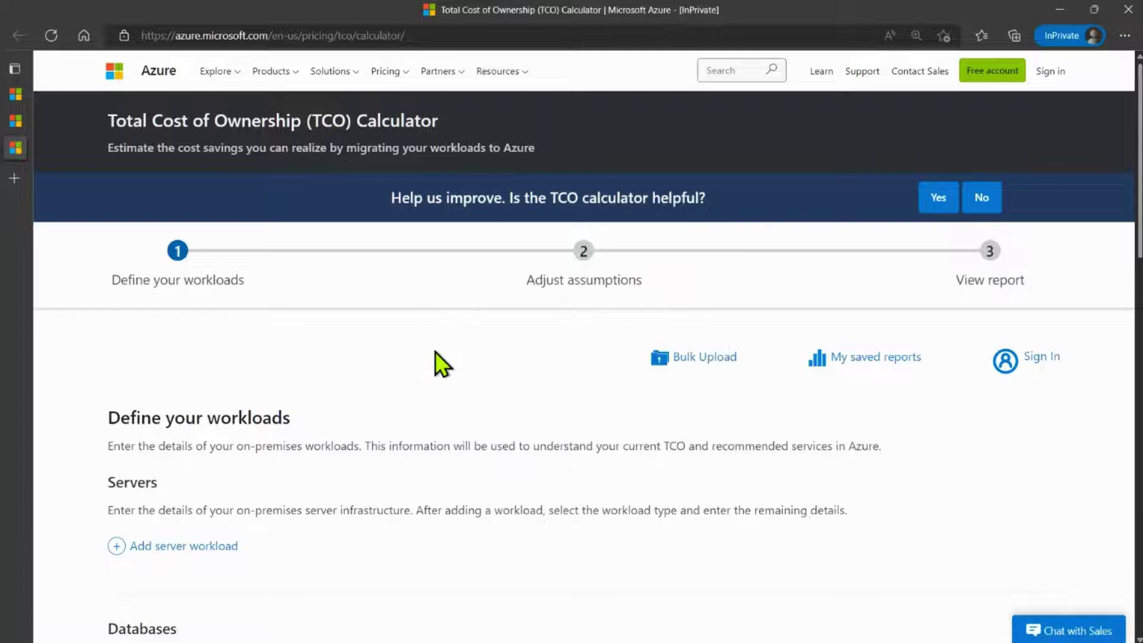
scroll(365, 387, down, 2)
scroll(366, 388, down, 2)
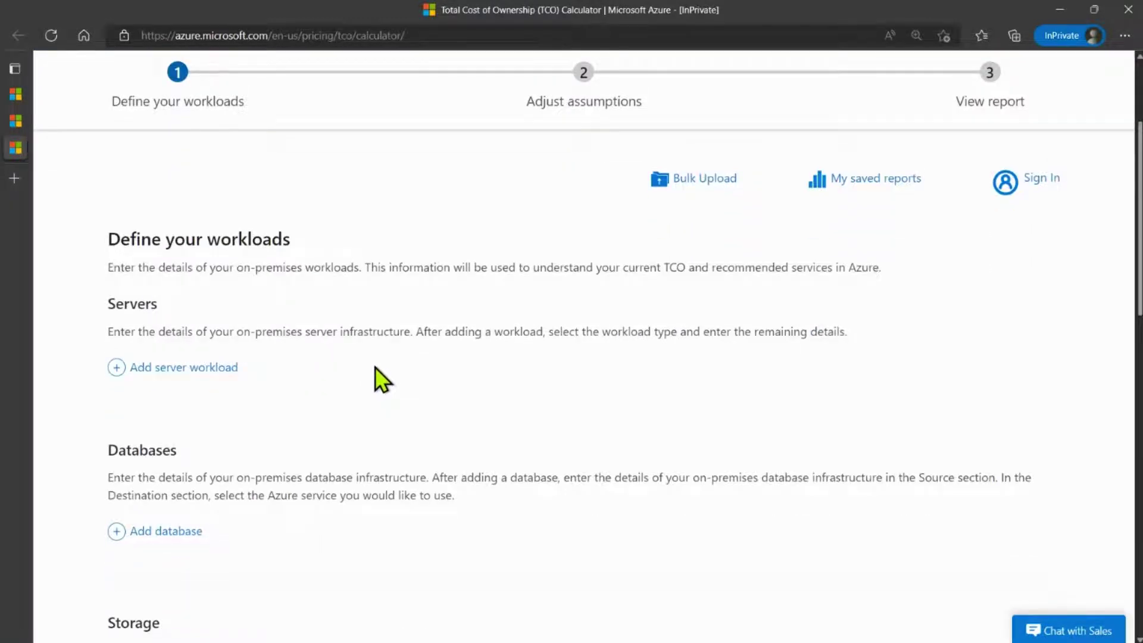
scroll(375, 375, down, 2)
click(183, 277)
click(257, 273)
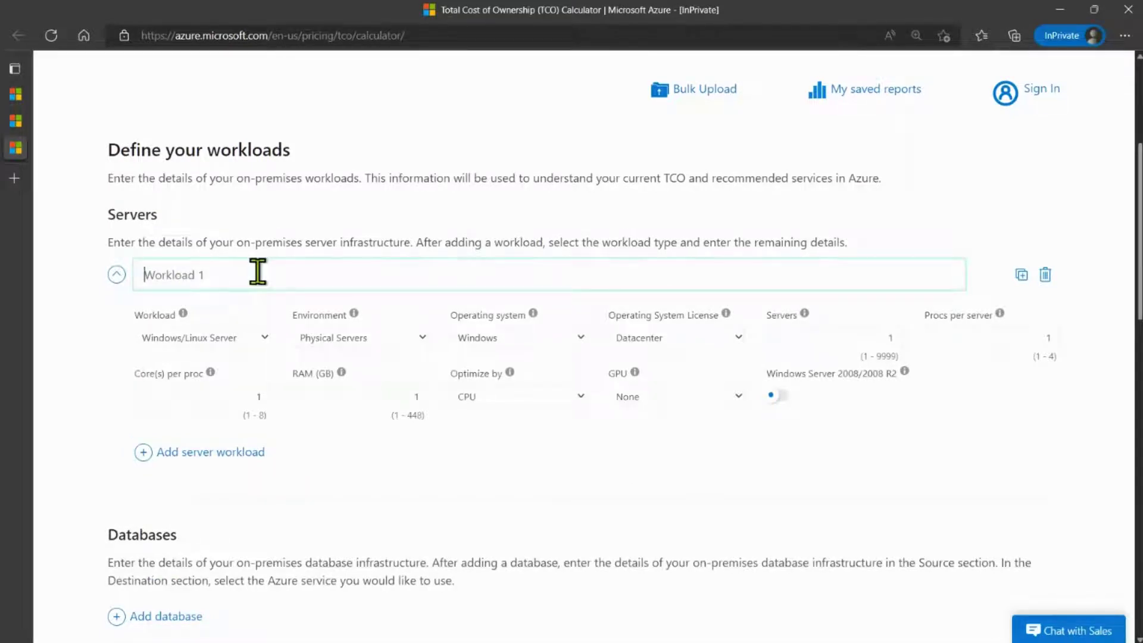
text(windows VM)
- Make 'windows VM' 50 virtual machines with 8 cores and 16 GB RAM, then add another workload
click(375, 346)
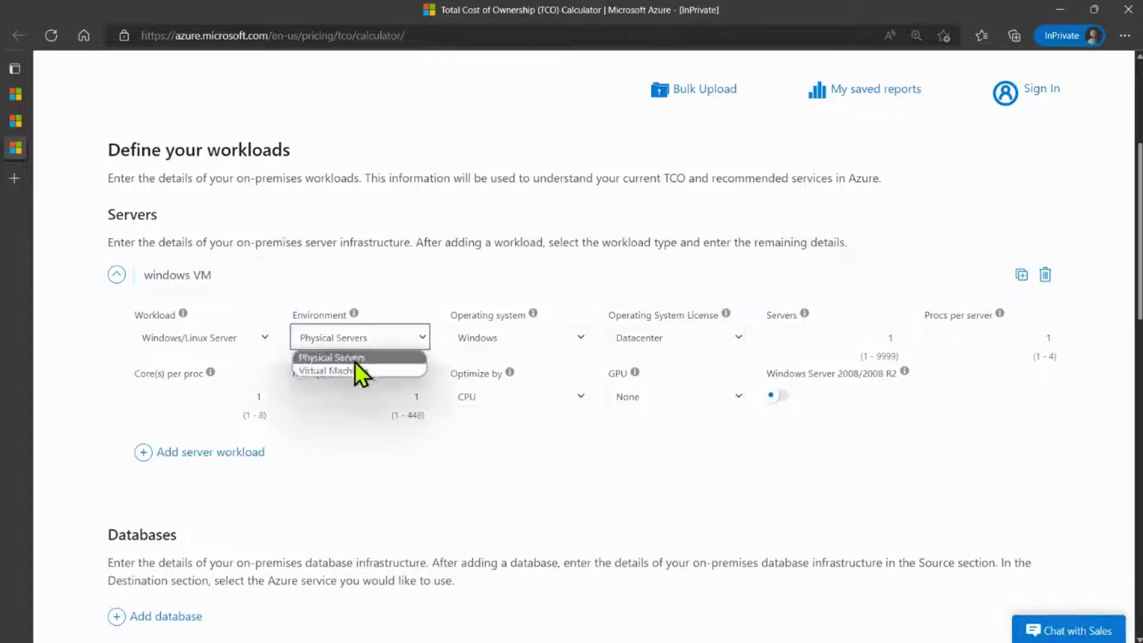
click(348, 375)
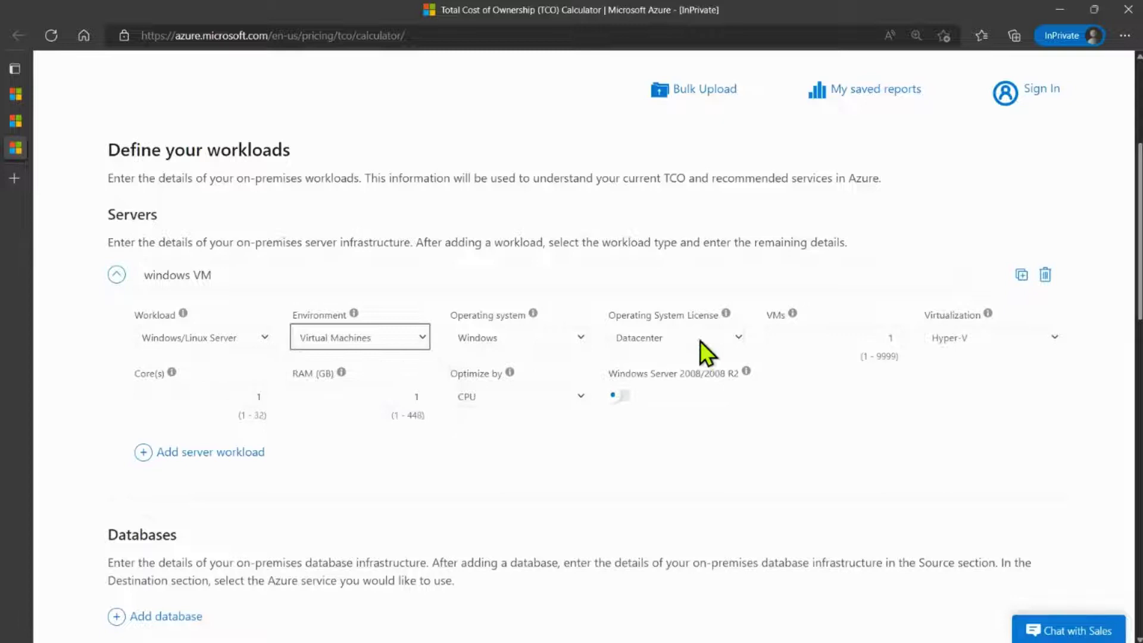
click(822, 339)
text(50)
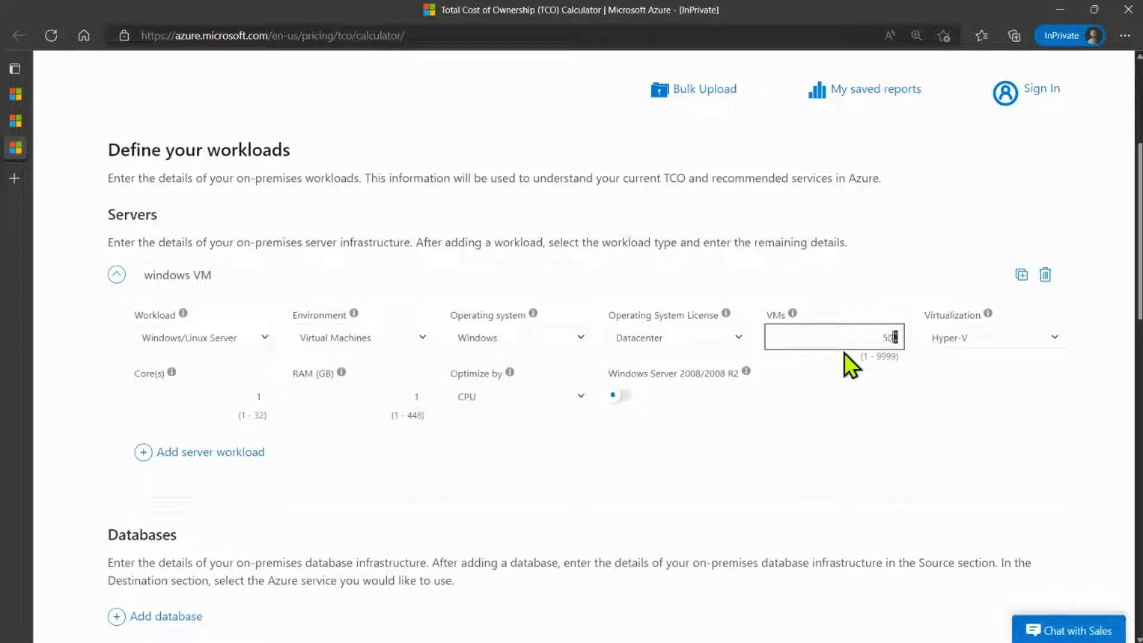
click(225, 406)
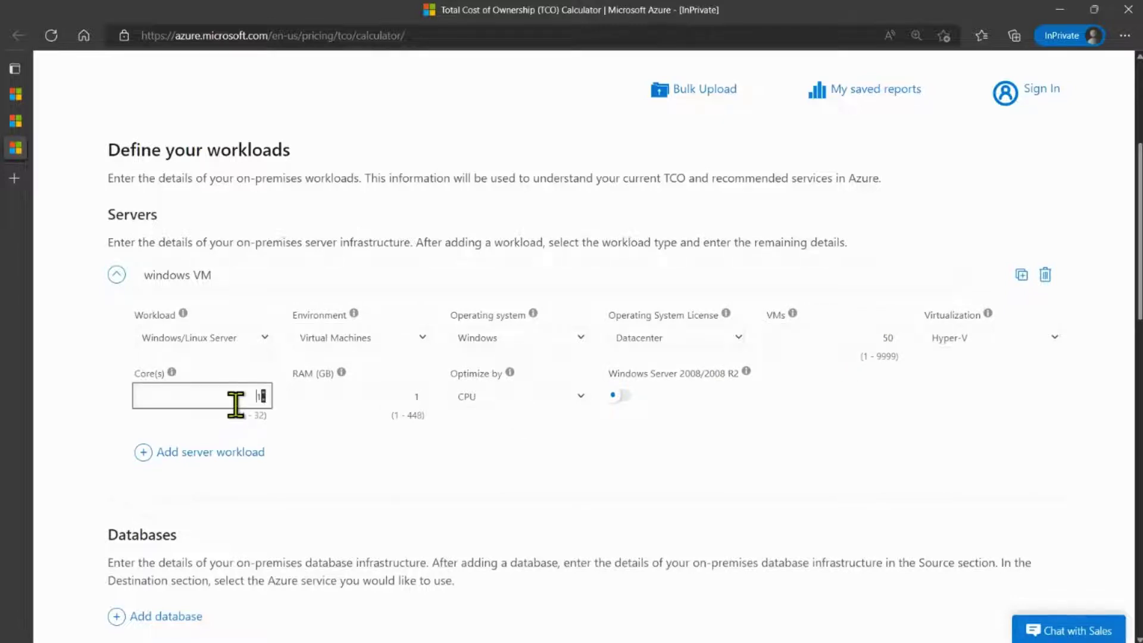
text(8)
key(Tab)
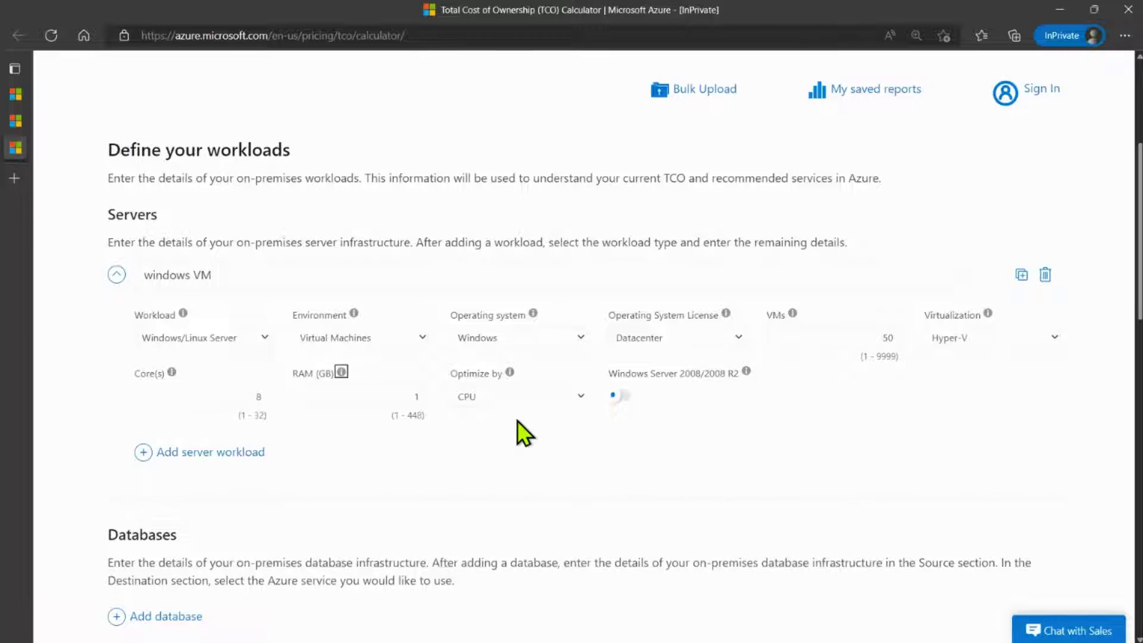
key(Tab)
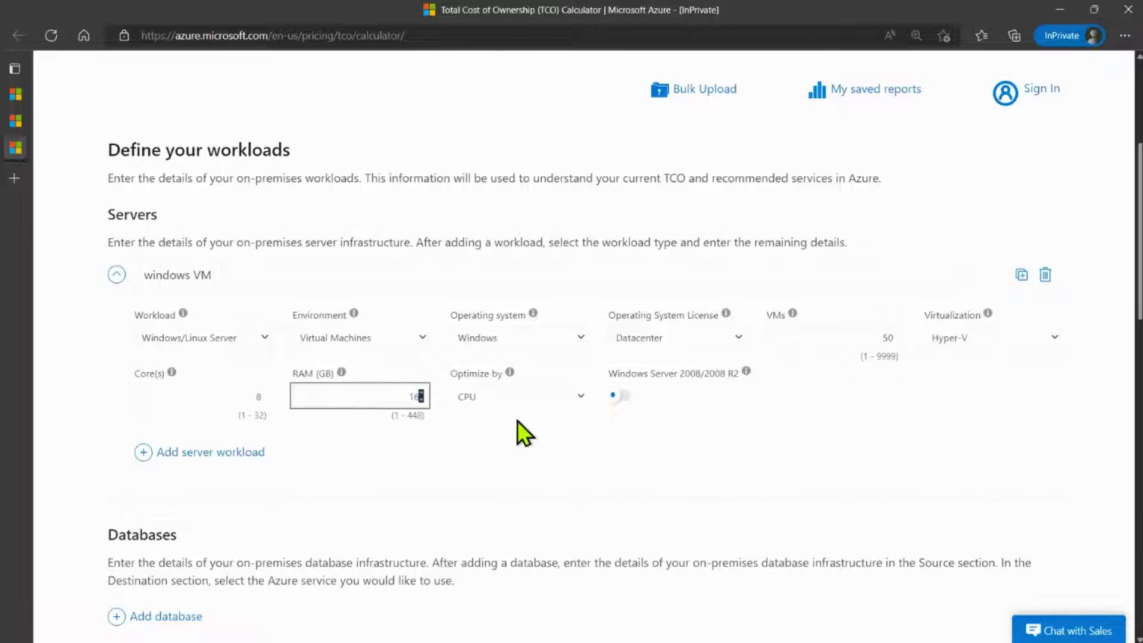
click(543, 465)
click(207, 457)
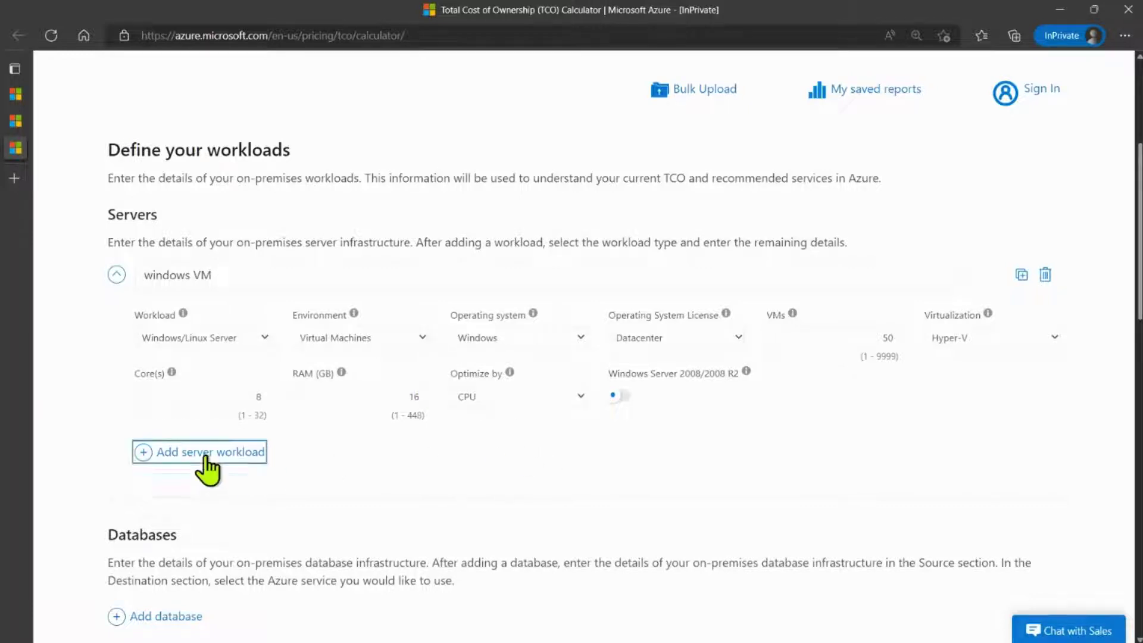
- Name the second workload 'linux VMs' as Linux virtual machines
scroll(333, 416, down, 2)
click(269, 368)
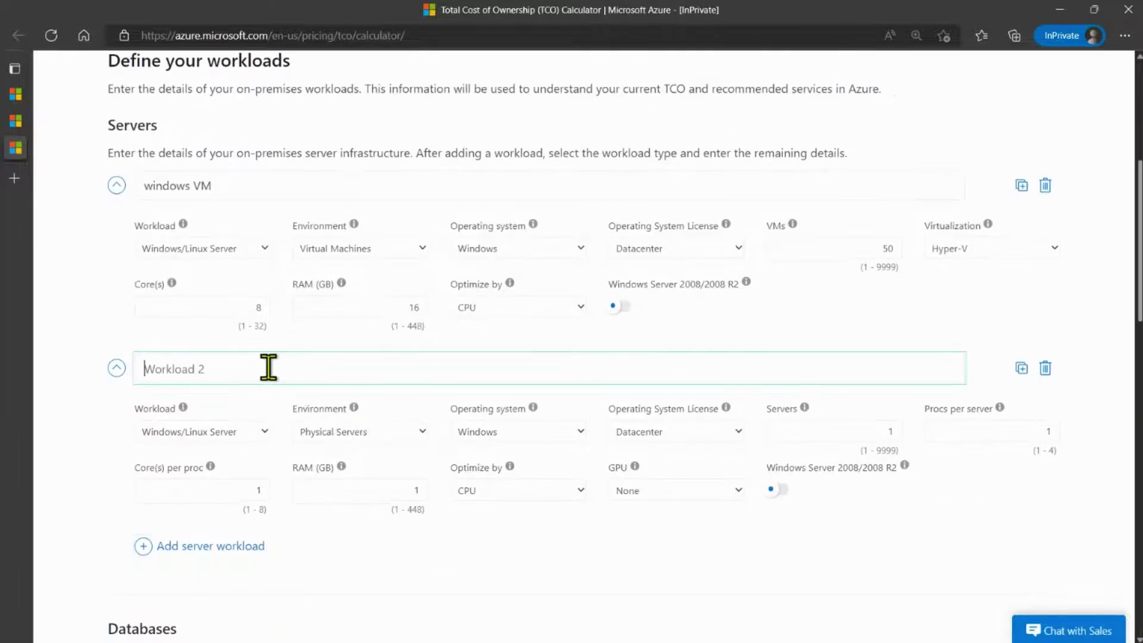
text(linux VMs)
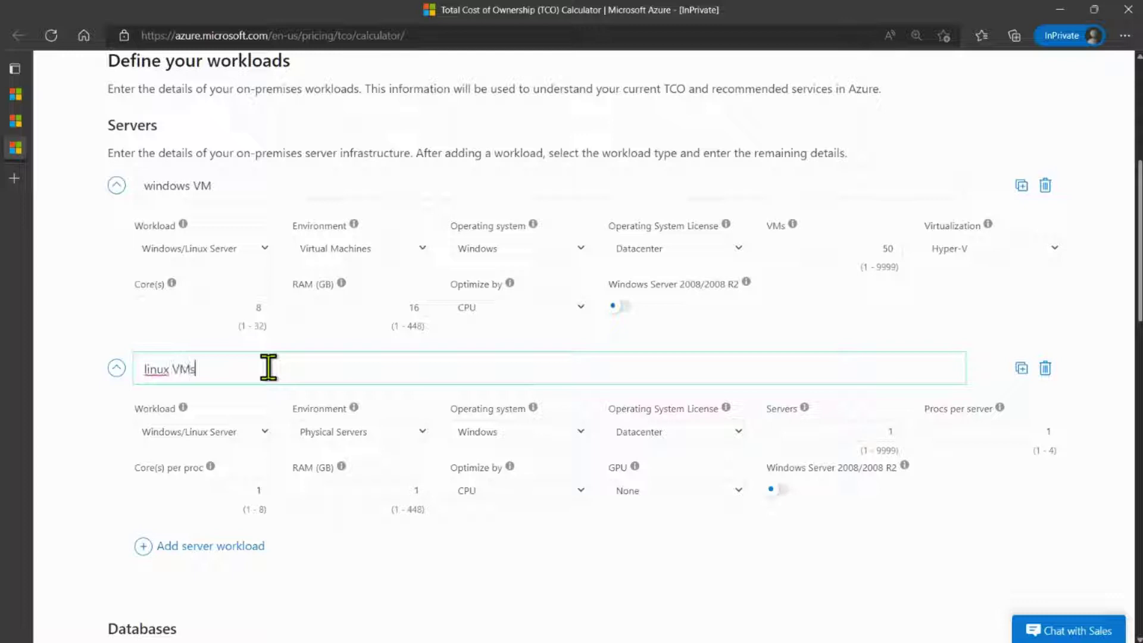
click(346, 435)
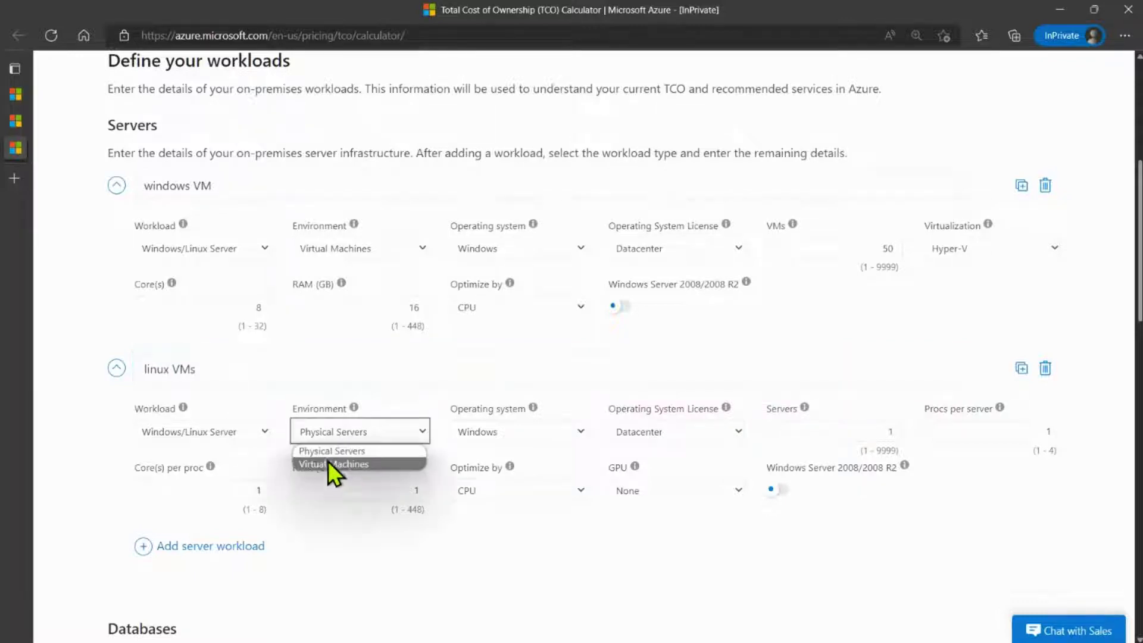
click(323, 465)
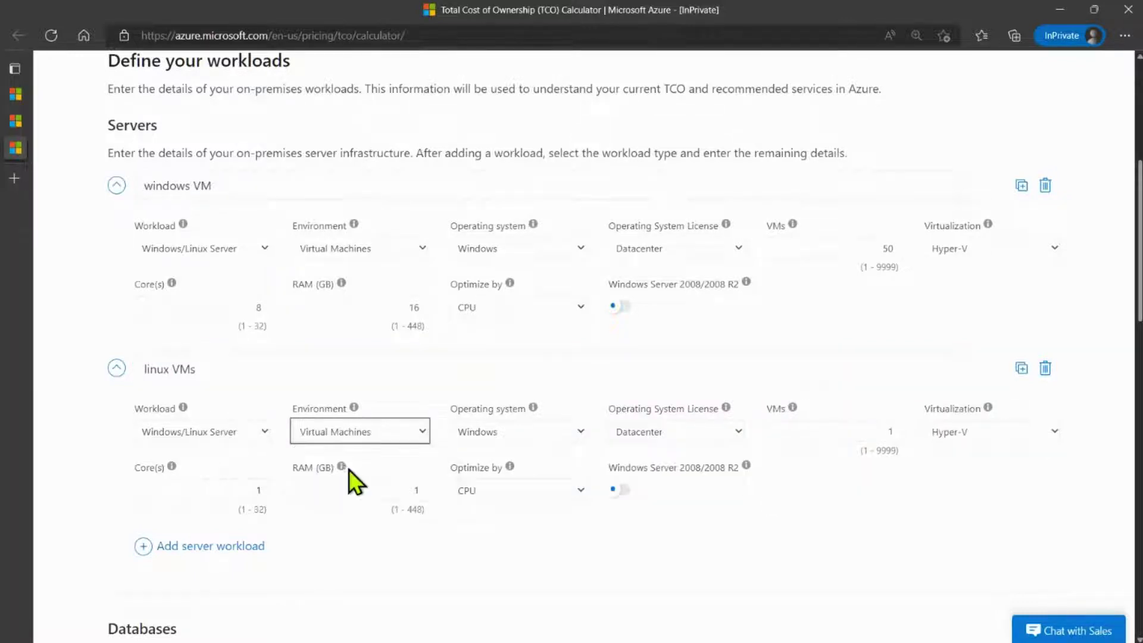
click(502, 433)
click(523, 467)
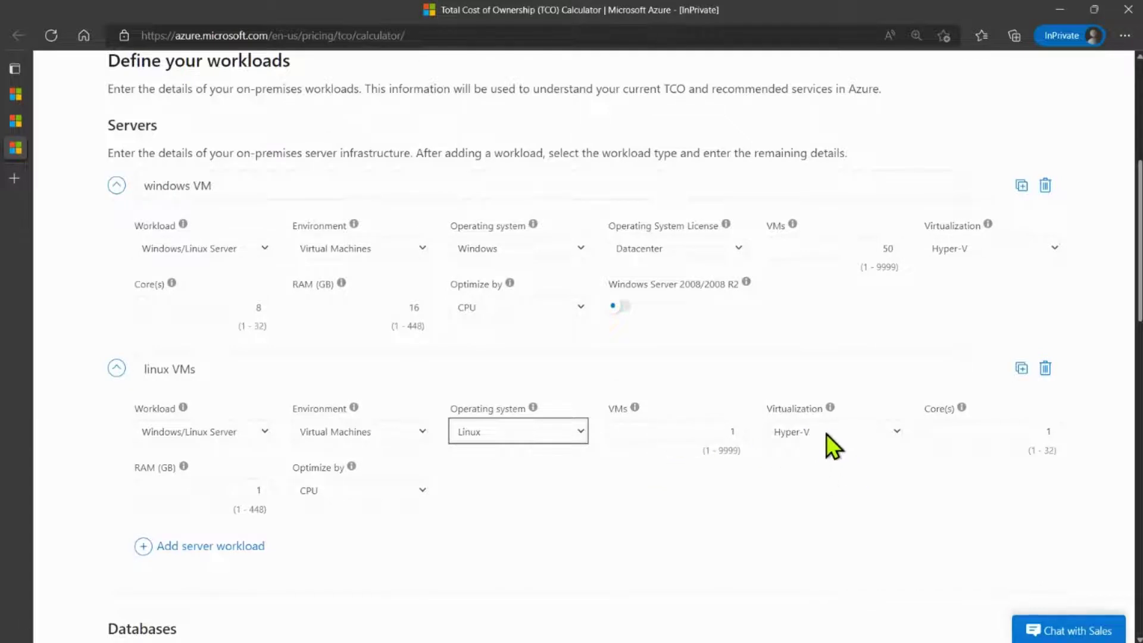
- Give 'linux VMs' VMware virtualization, 8 cores and 16 GB RAM
click(826, 433)
click(820, 455)
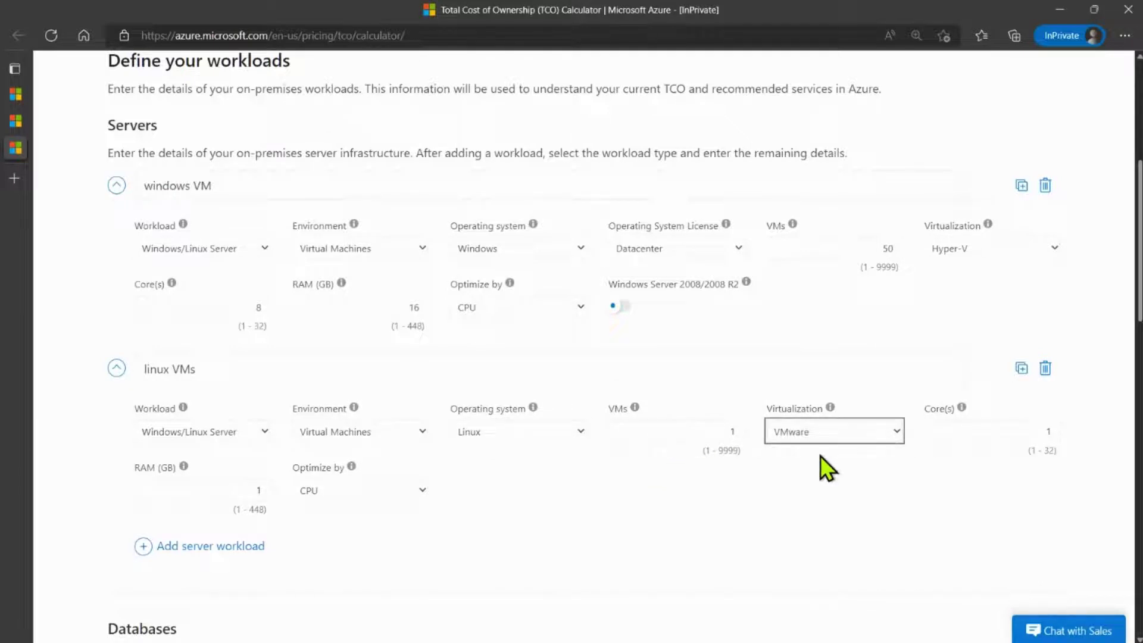
double_click(983, 429)
text(8)
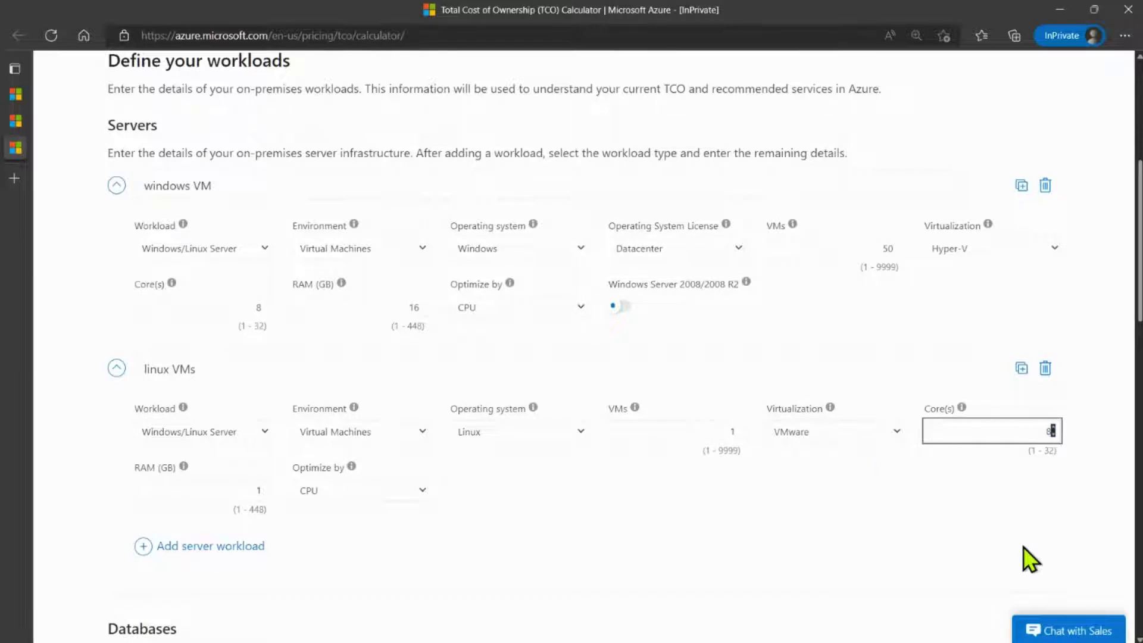
click(225, 496)
text(6)
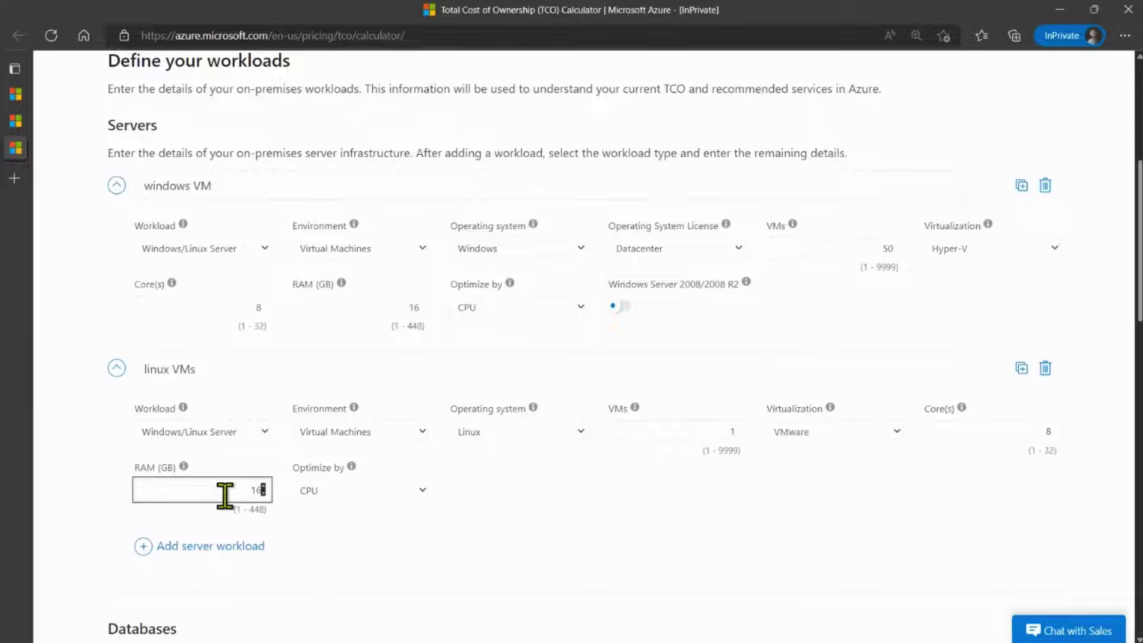
click(470, 518)
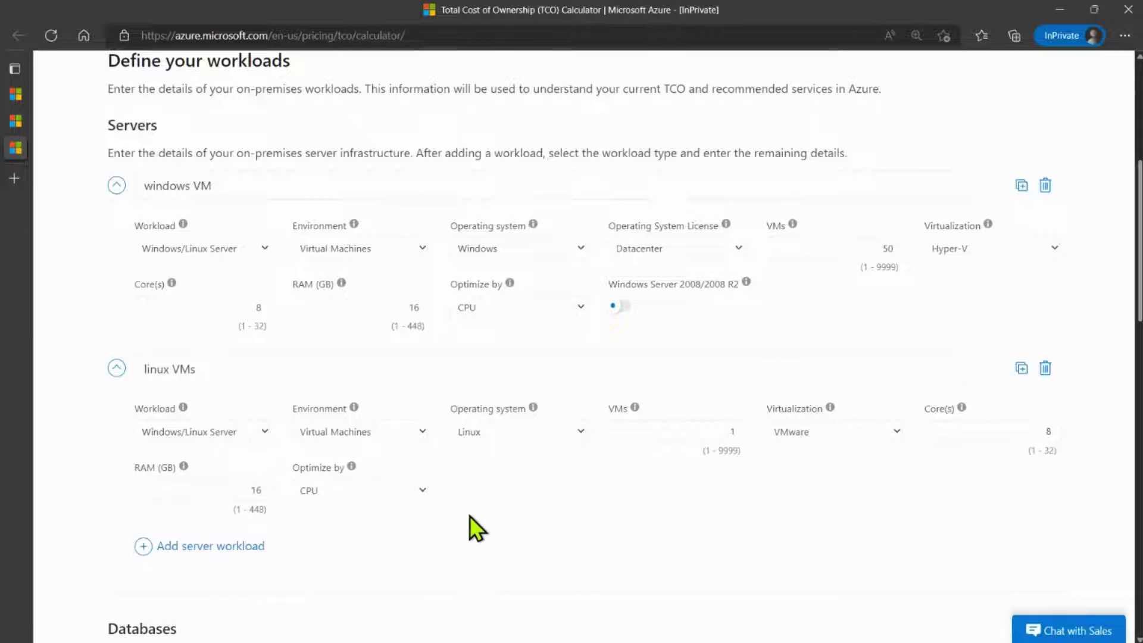
scroll(502, 522, down, 6)
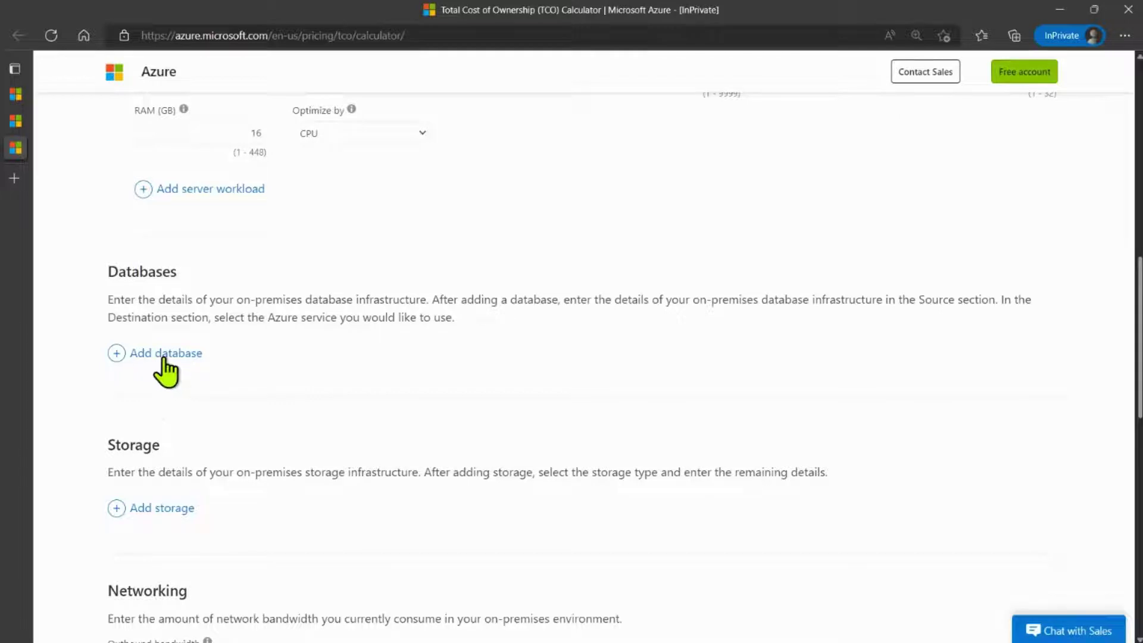
- Add a storage entry with 60 TB capacity, 120 TB backup and 0 archive
scroll(165, 369, down, 3)
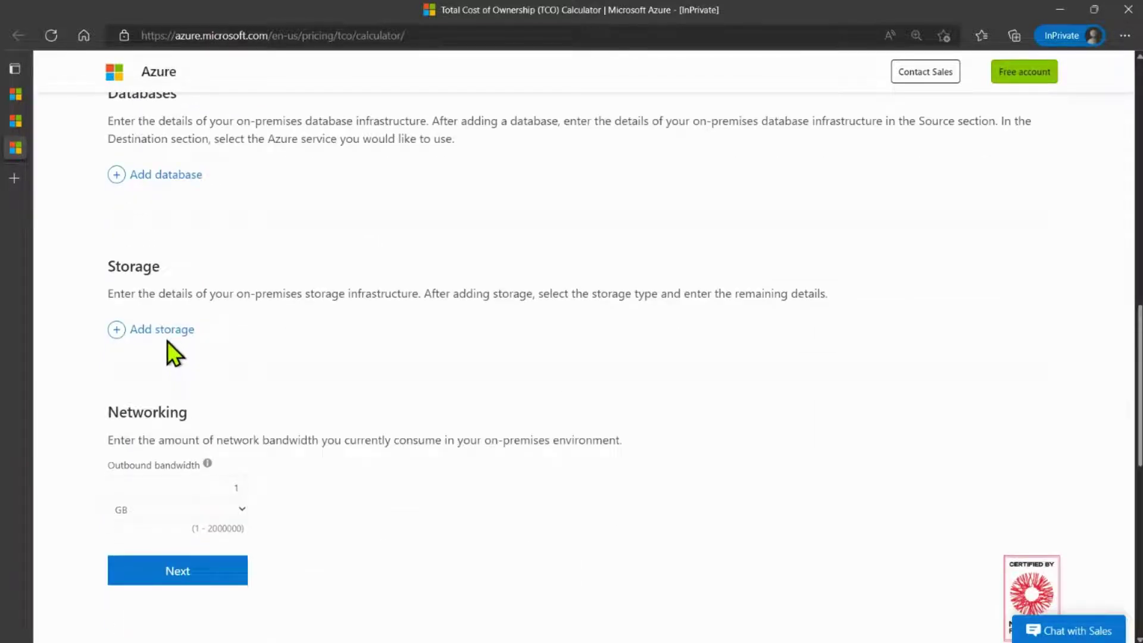
click(169, 331)
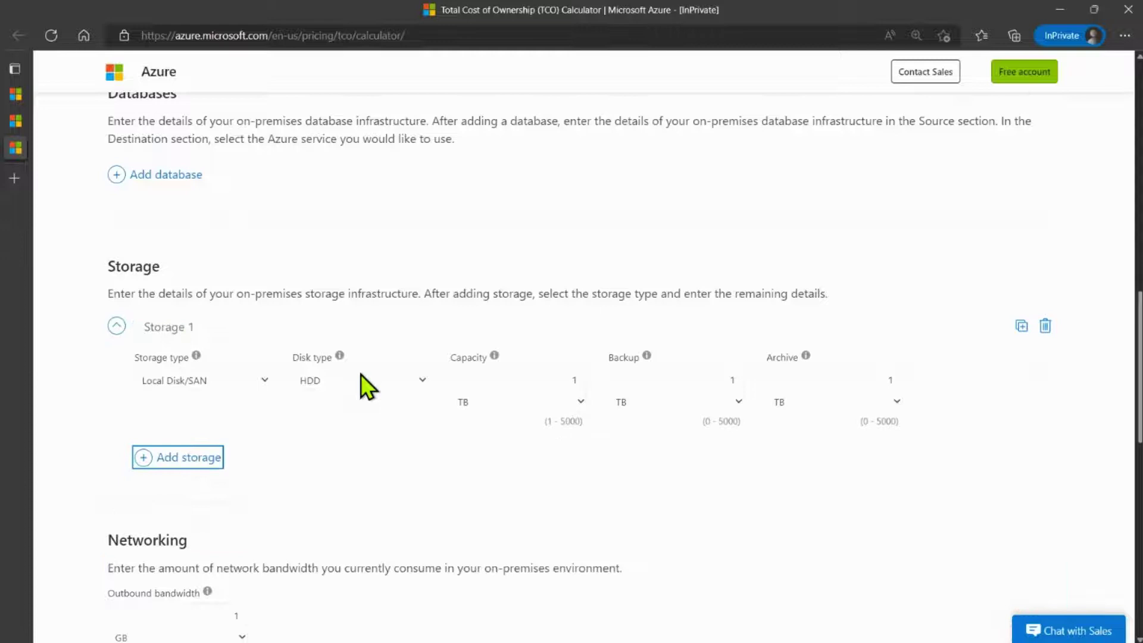
click(485, 376)
click(498, 381)
key(BackSpace)
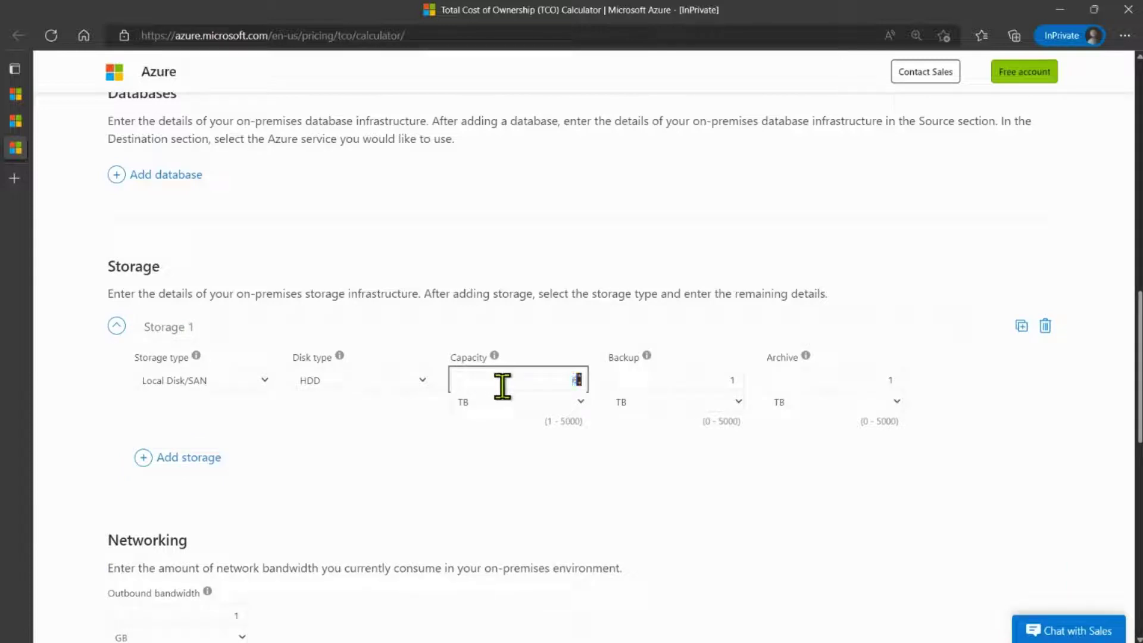
text(60)
click(636, 387)
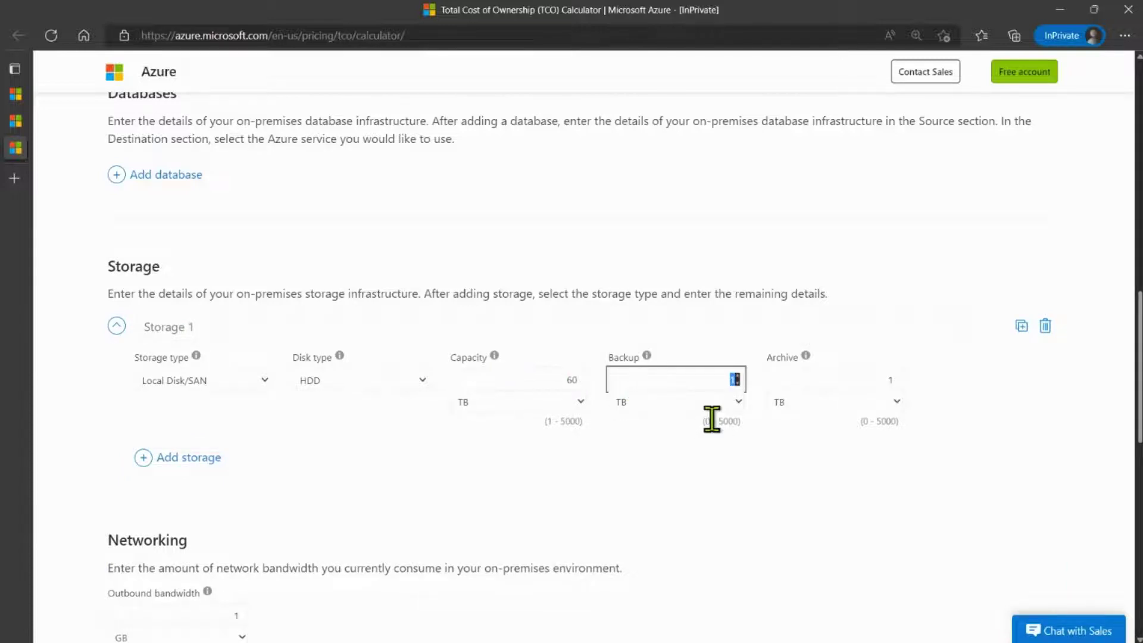
key(BackSpace)
text(120)
click(829, 383)
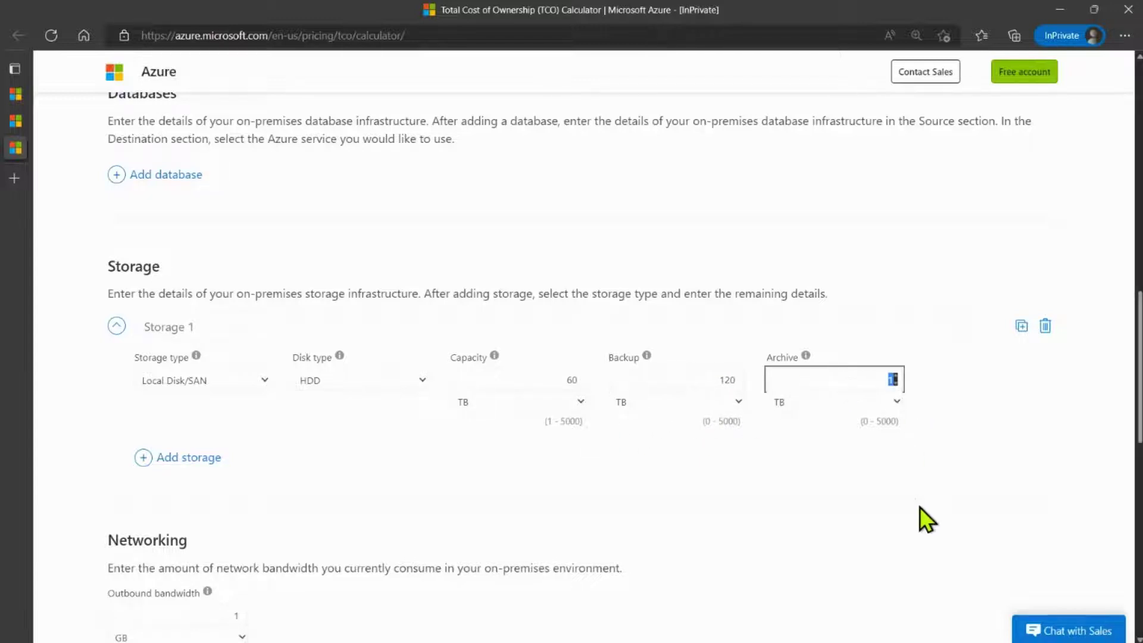
key(BackSpace)
text(0)
- Set outbound bandwidth to 15 TB and continue to Adjust assumptions
scroll(351, 497, down, 1)
scroll(340, 479, down, 1)
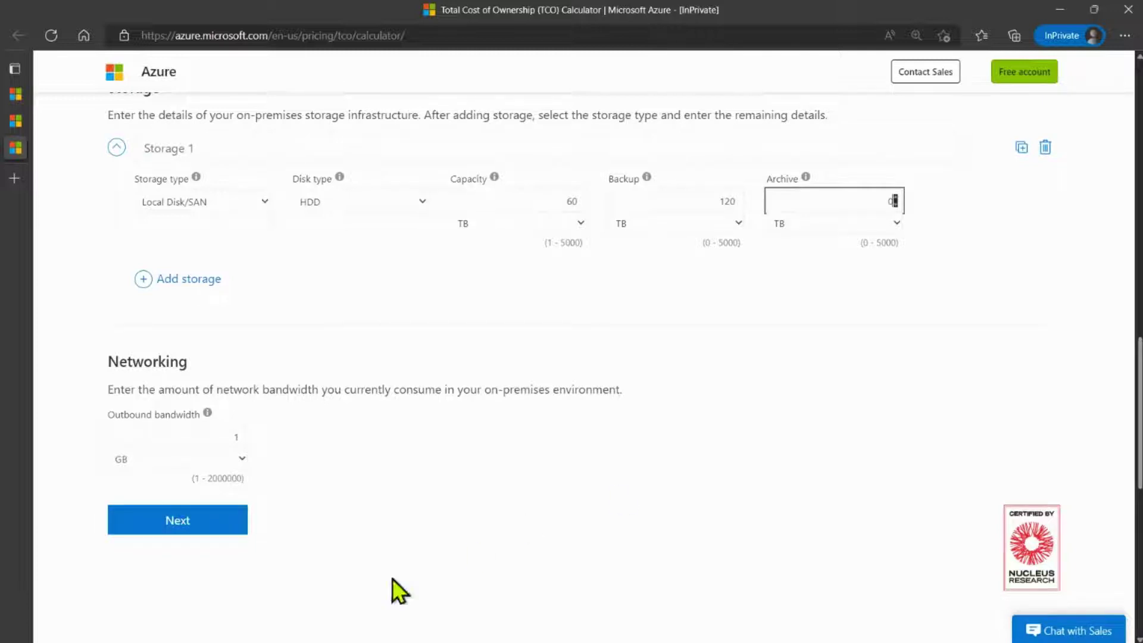
double_click(154, 434)
text(15)
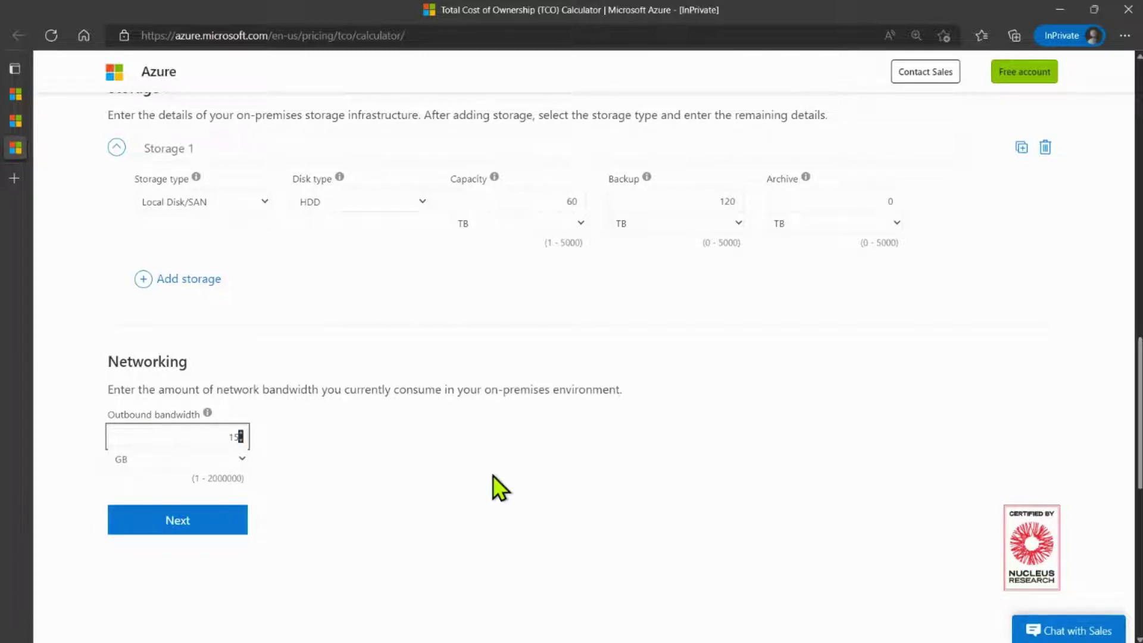
click(170, 455)
click(140, 492)
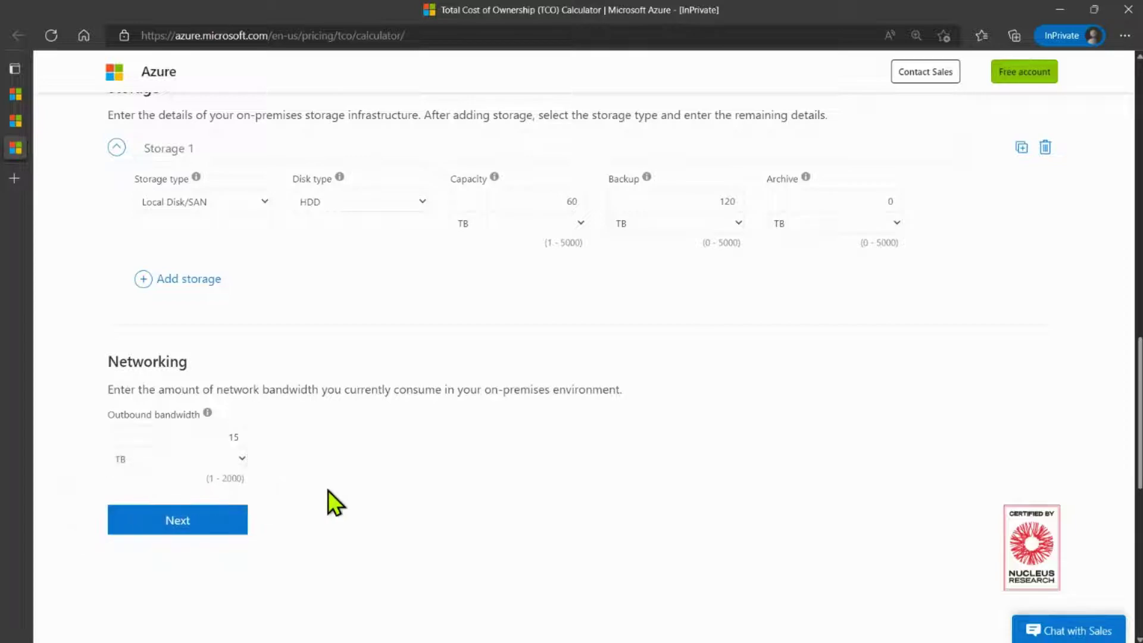
click(200, 523)
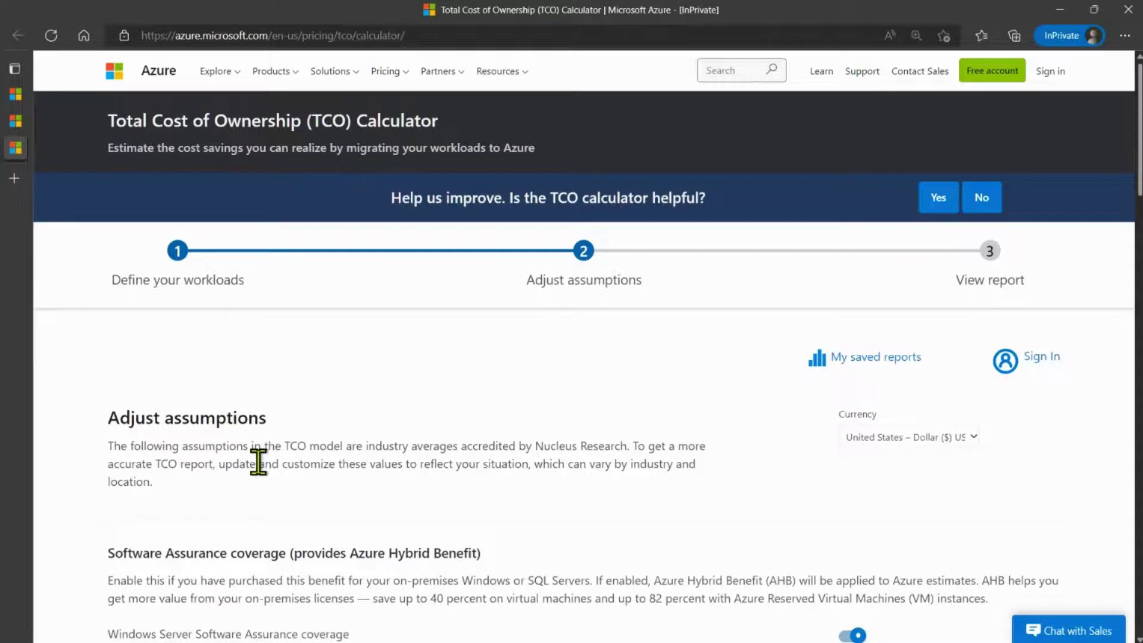
- Keep every default assumption and generate the cost comparison report
scroll(258, 462, down, 4)
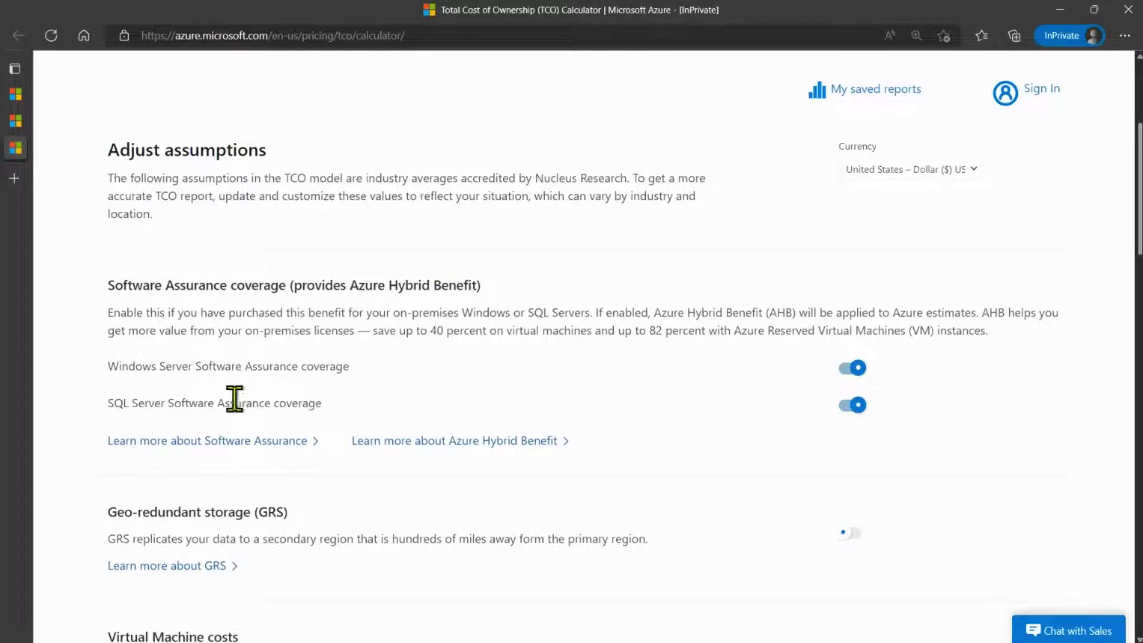
scroll(234, 464, down, 1)
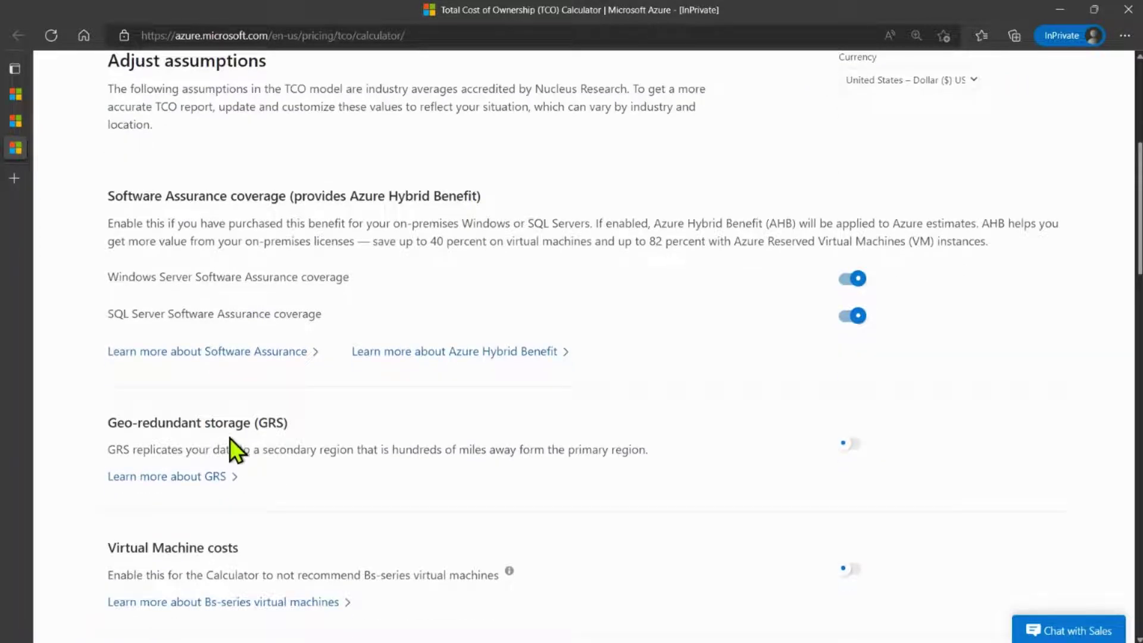
scroll(229, 438, down, 1)
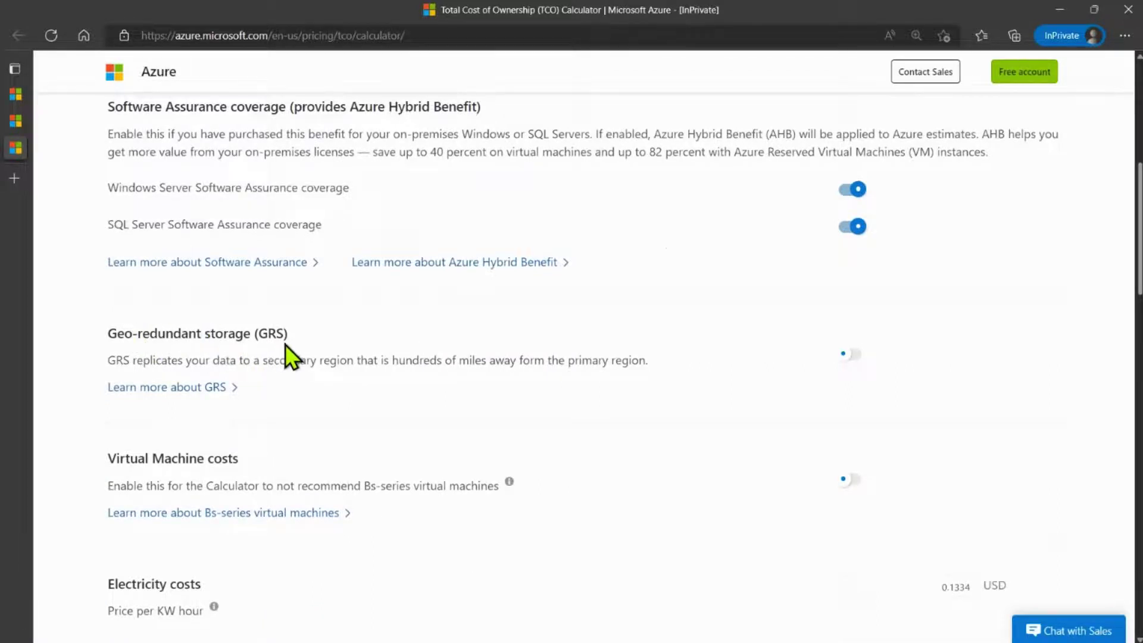
scroll(305, 365, down, 2)
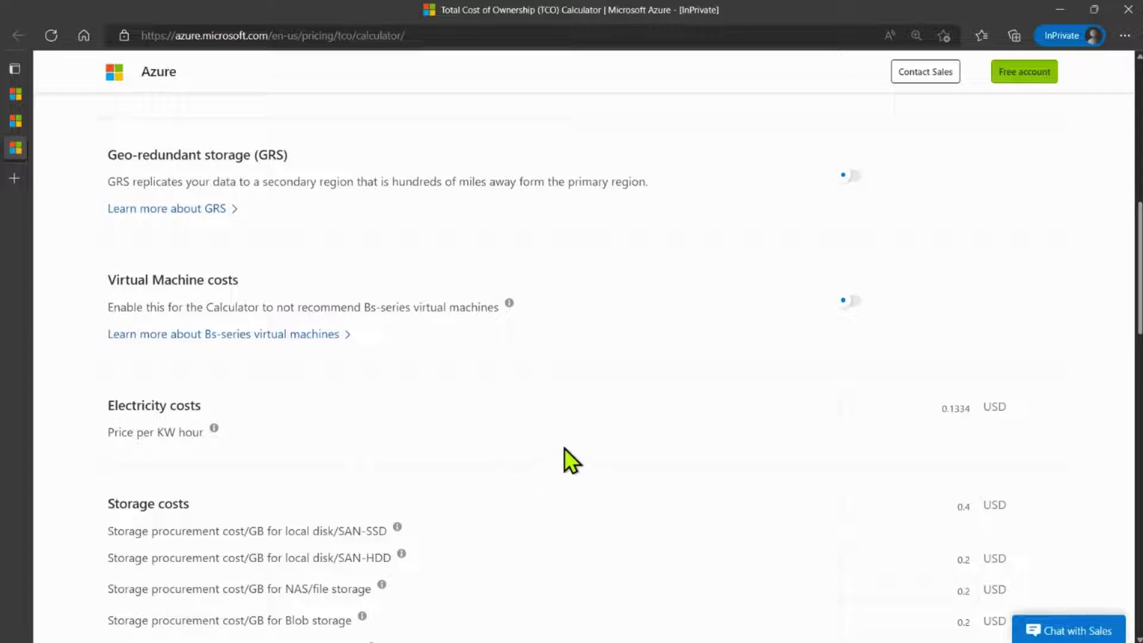
scroll(568, 455, down, 6)
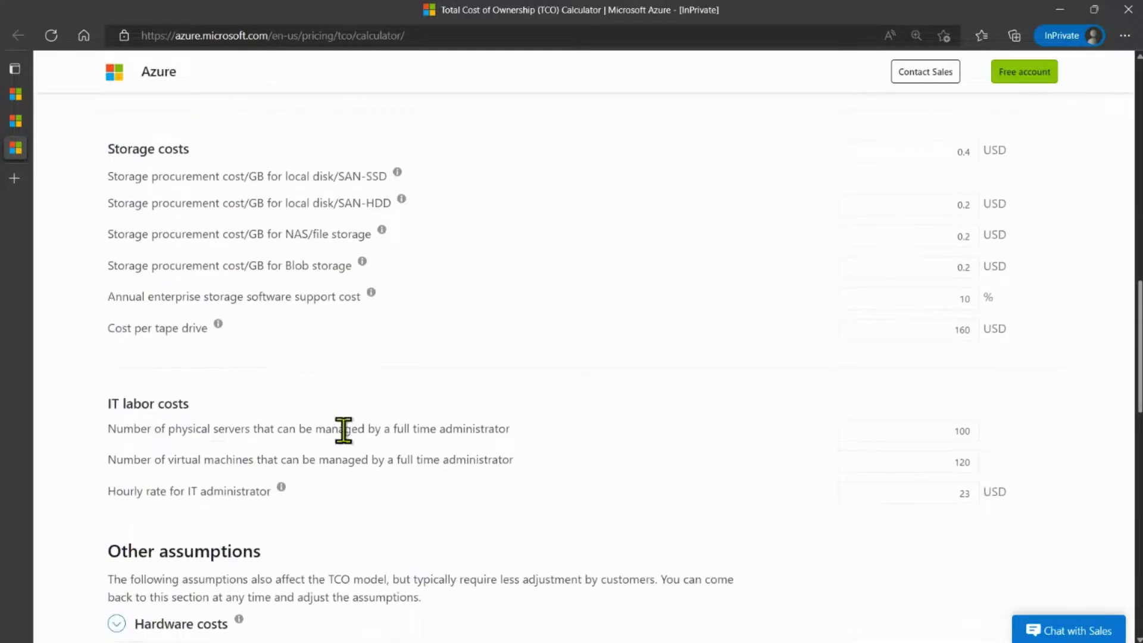
scroll(189, 451, down, 5)
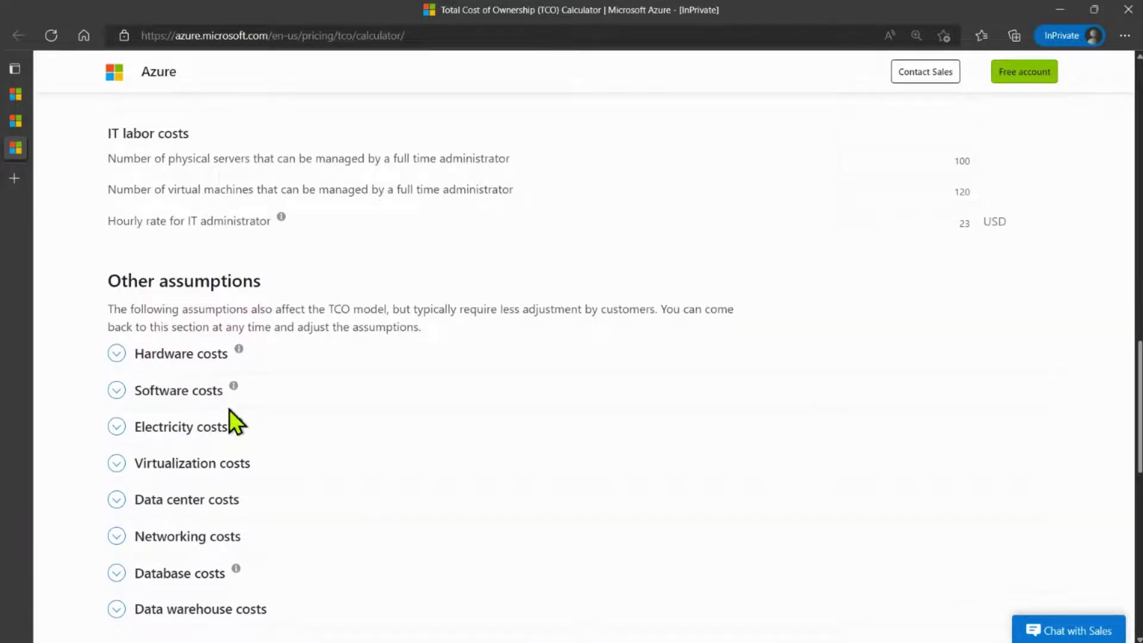
scroll(309, 352, down, 2)
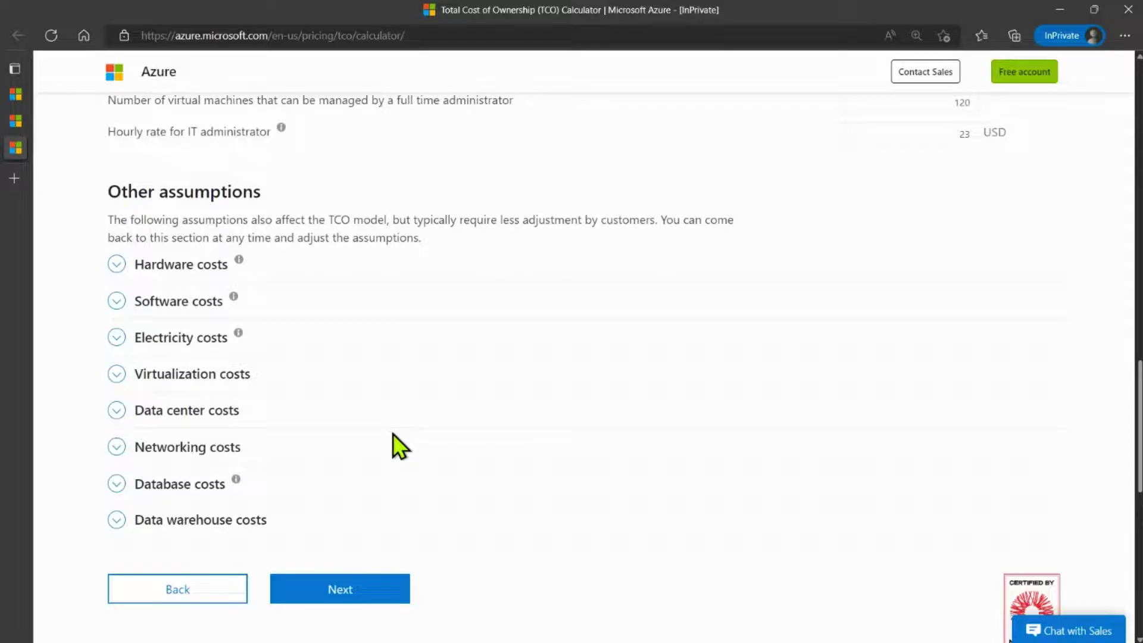
scroll(393, 440, down, 1)
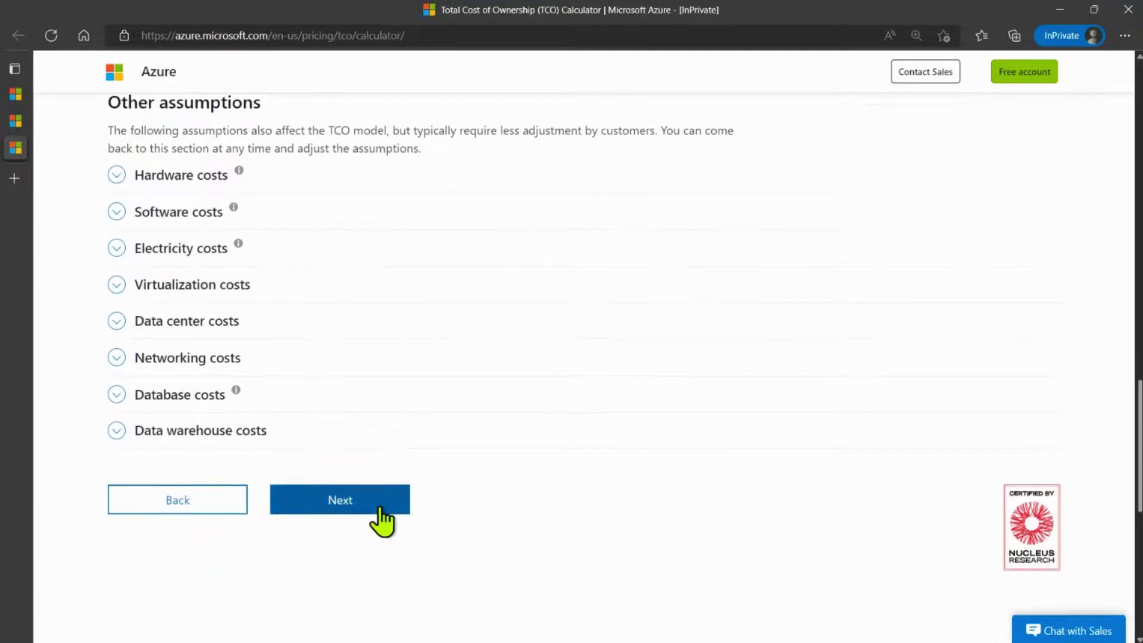
click(380, 508)
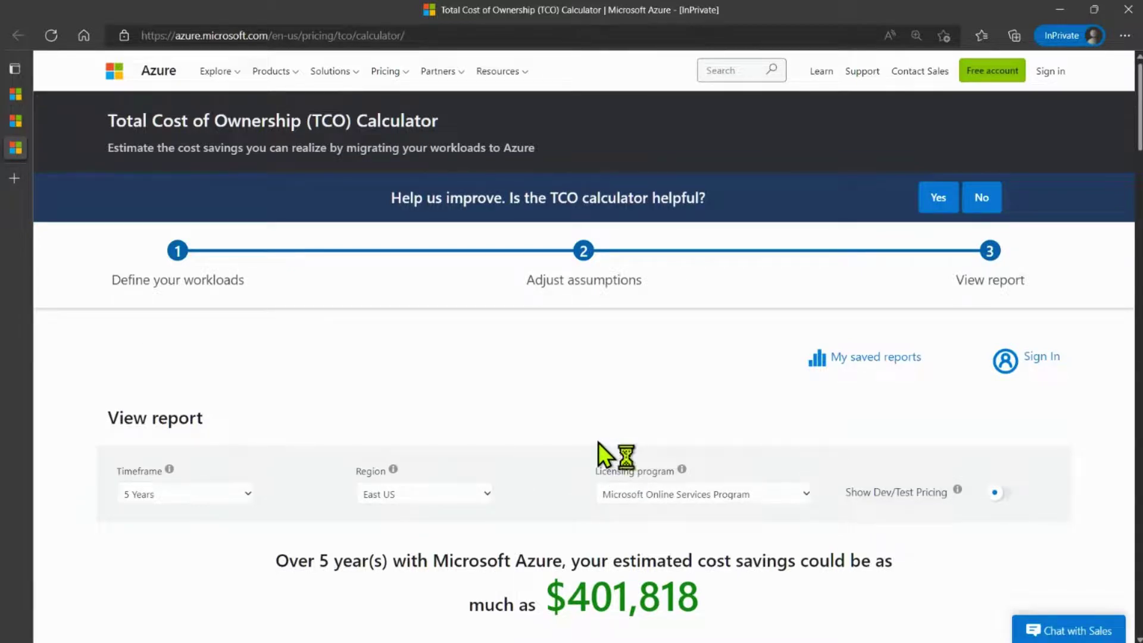
- Set the report timeframe to 3 Years and the region to North Europe
scroll(598, 443, down, 1)
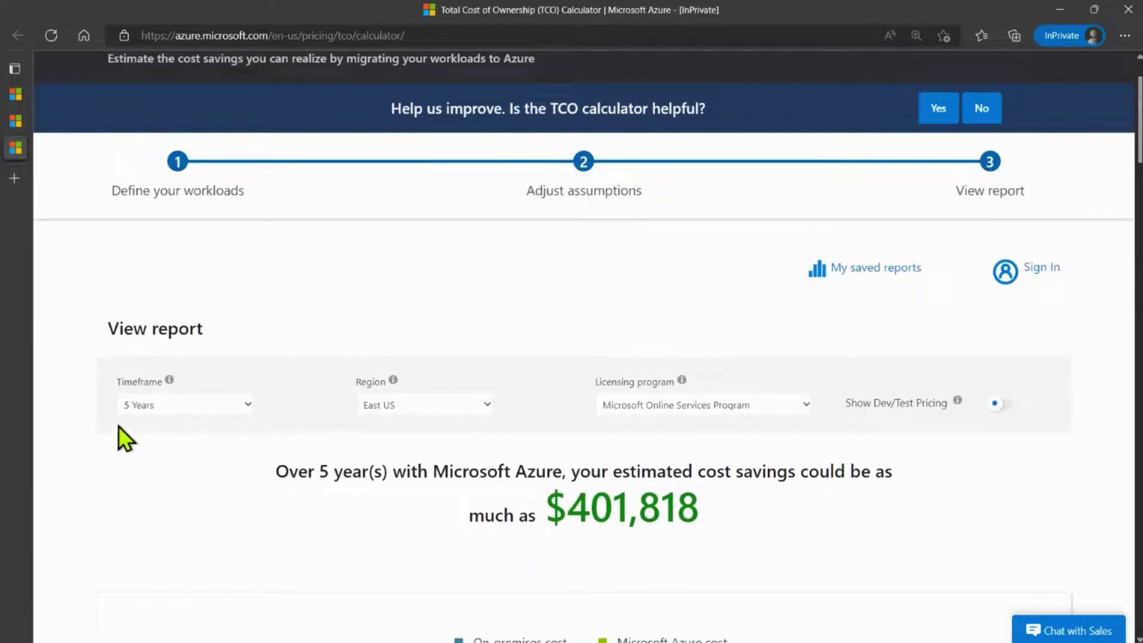
click(181, 410)
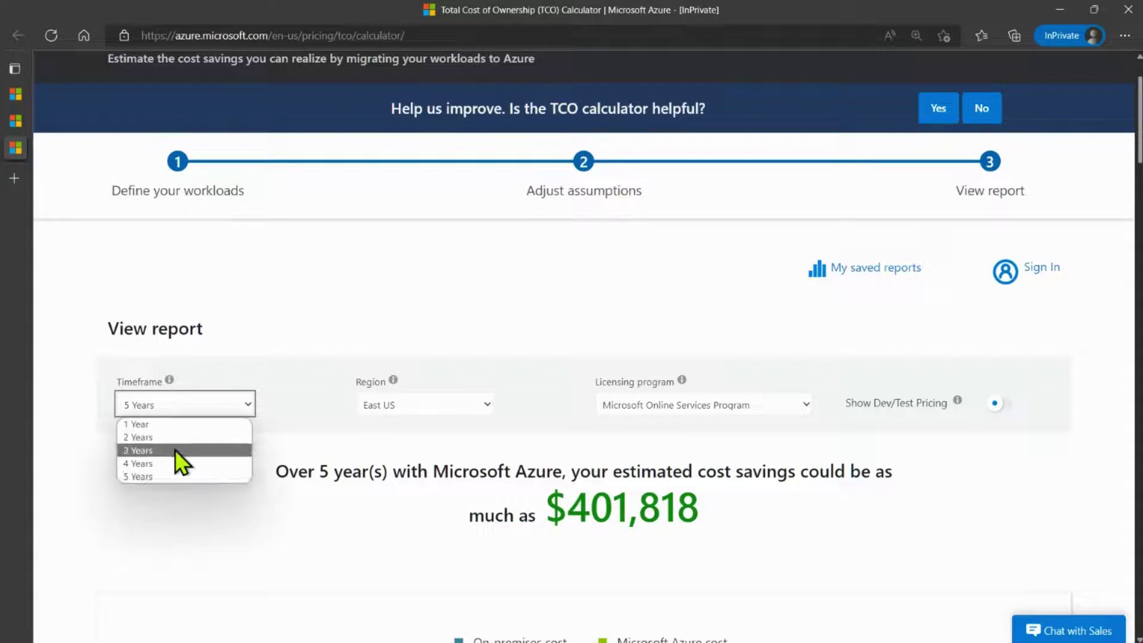
click(177, 449)
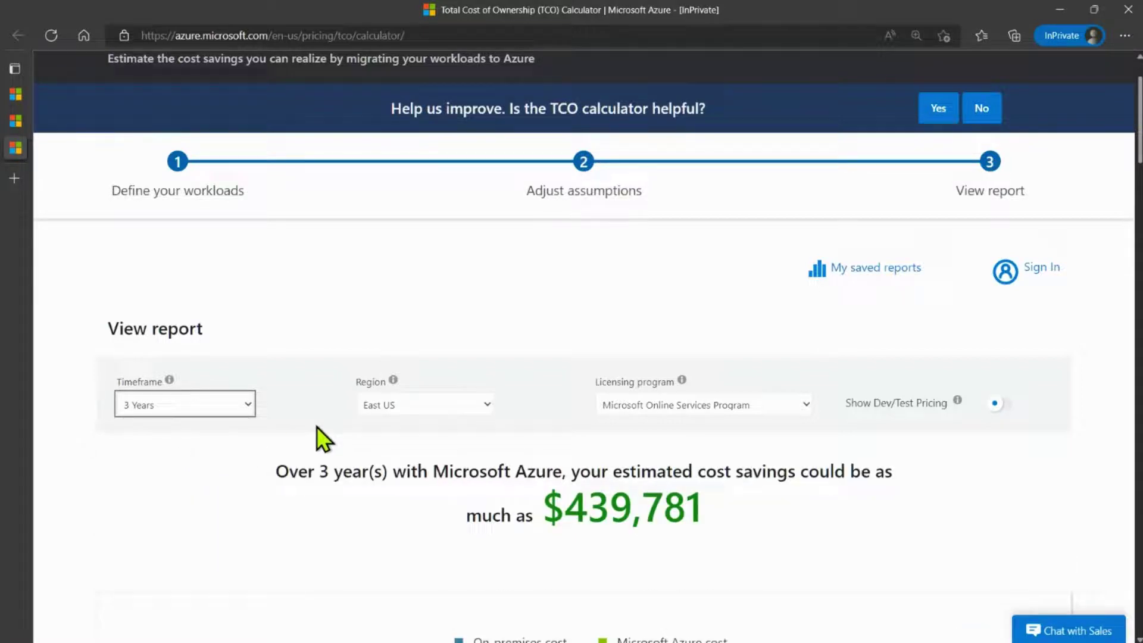
click(405, 410)
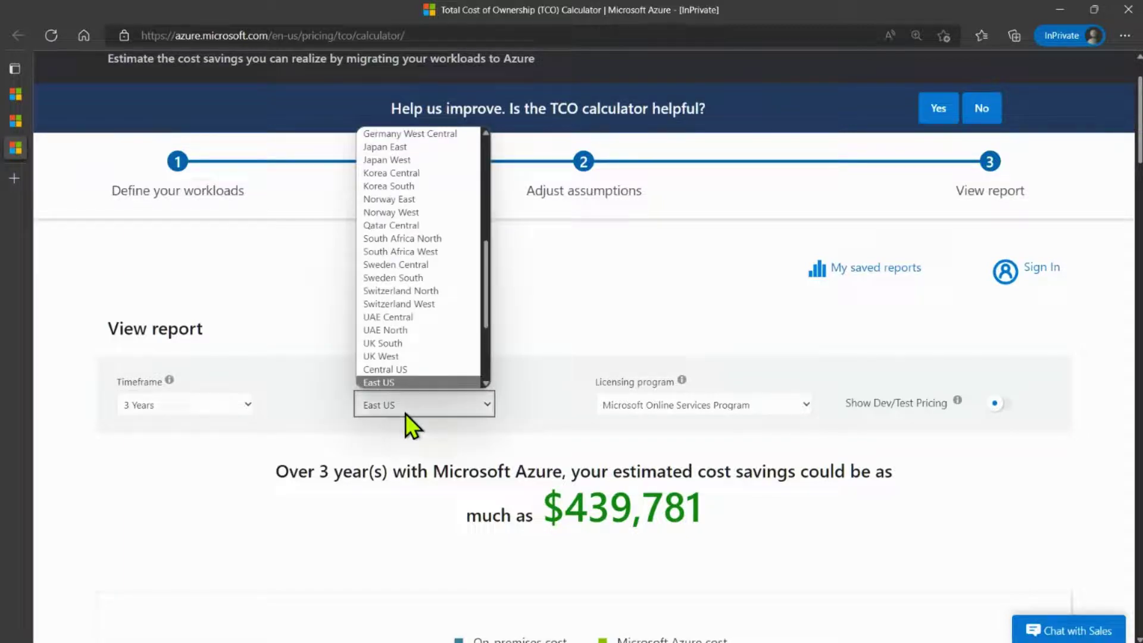
key(Down)
key(Down)
key(Down)
scroll(423, 372, down, 2)
scroll(427, 369, up, 5)
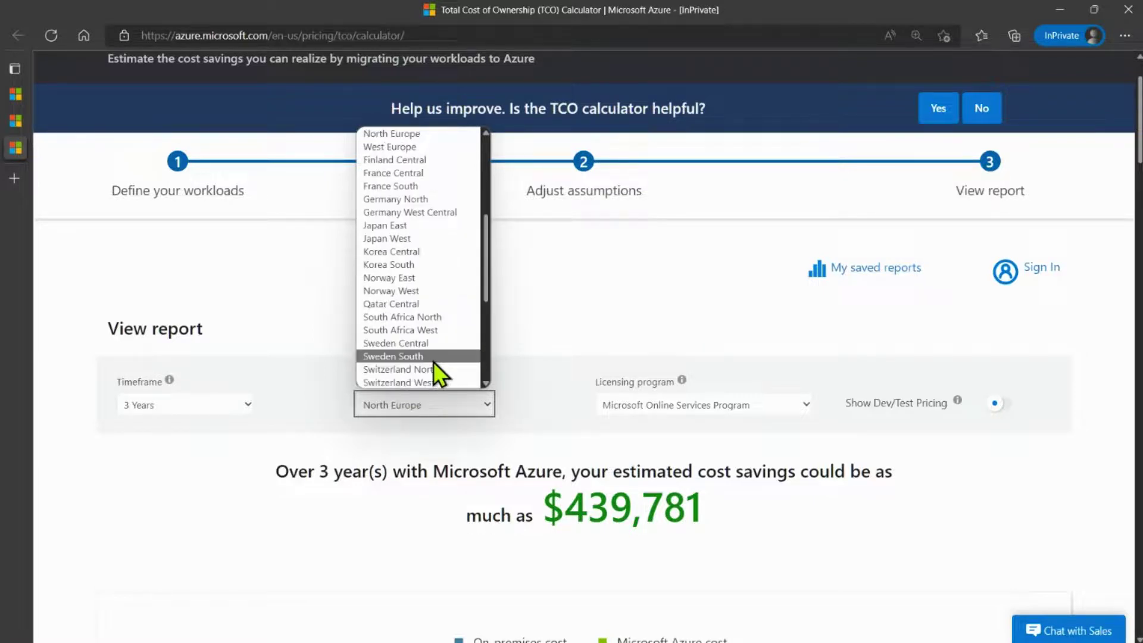
click(383, 133)
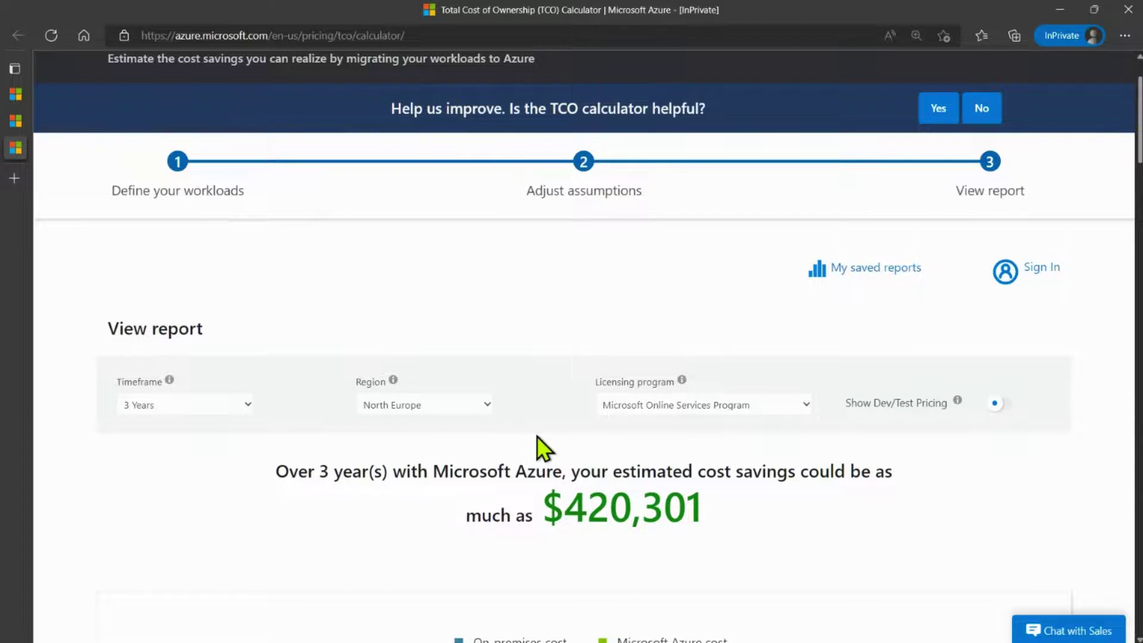
scroll(537, 435, down, 1)
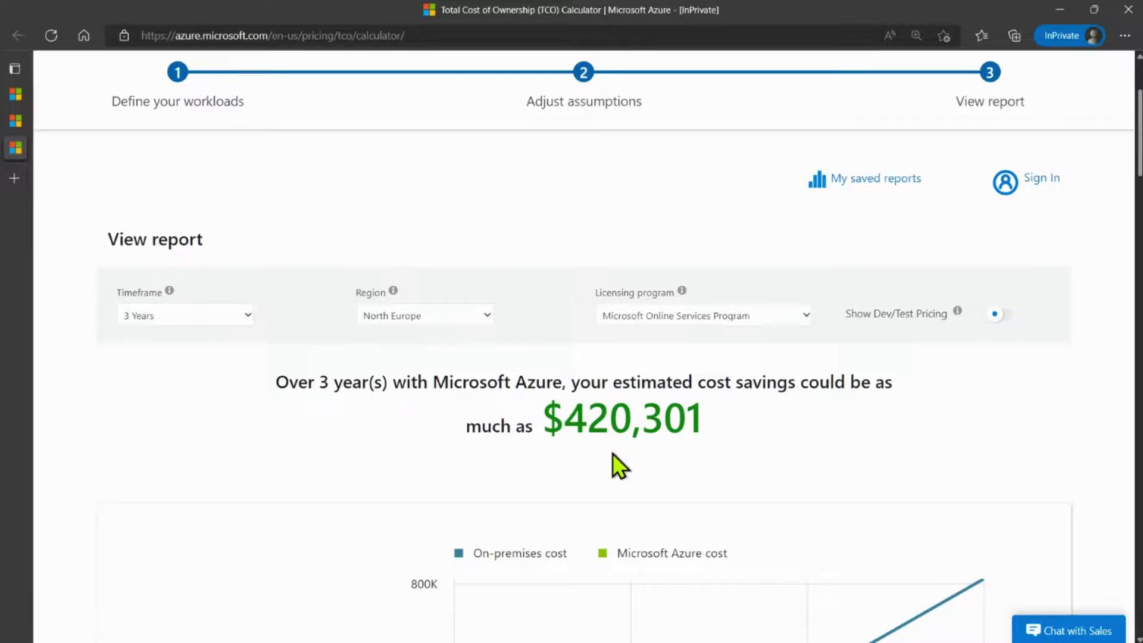
scroll(575, 484, down, 7)
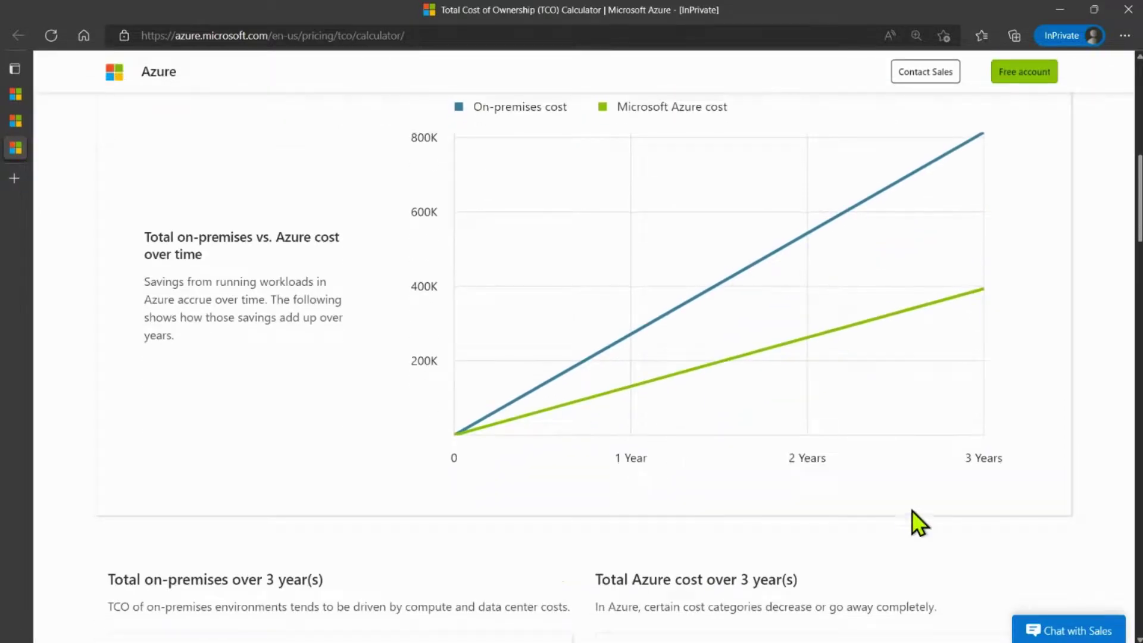
scroll(631, 512, down, 6)
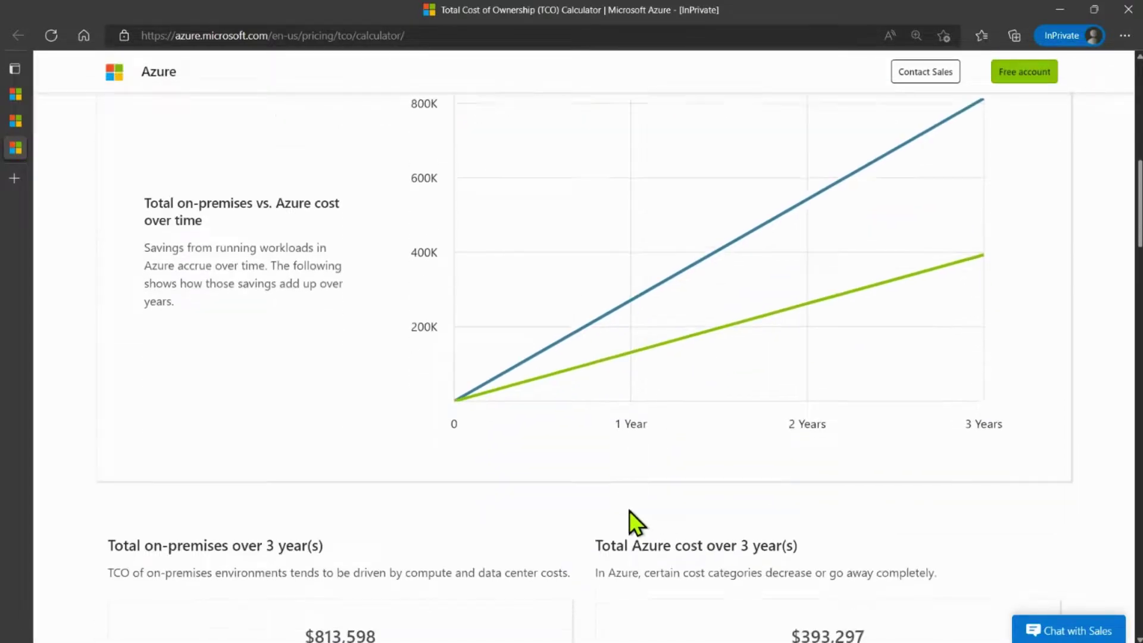
scroll(655, 498, down, 1)
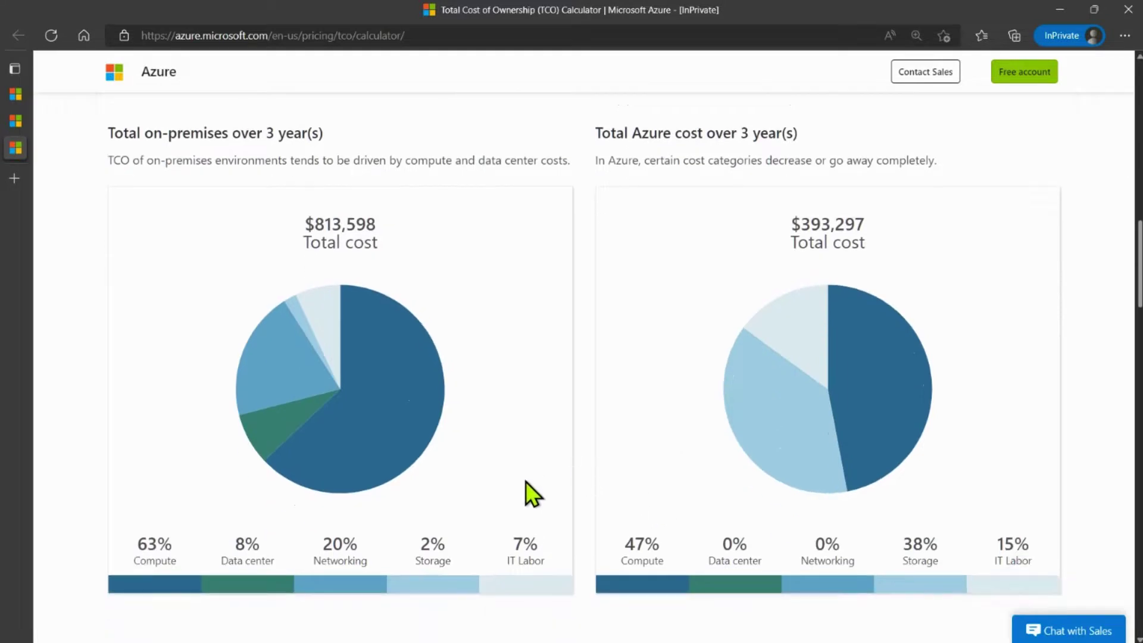
scroll(493, 499, down, 1)
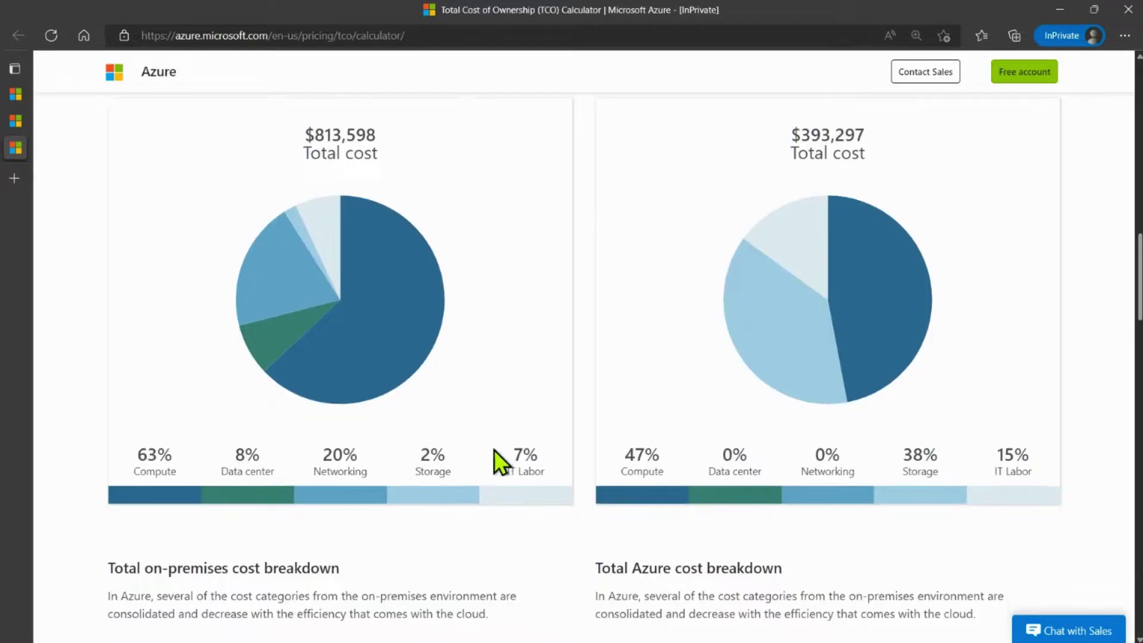
scroll(518, 422, up, 1)
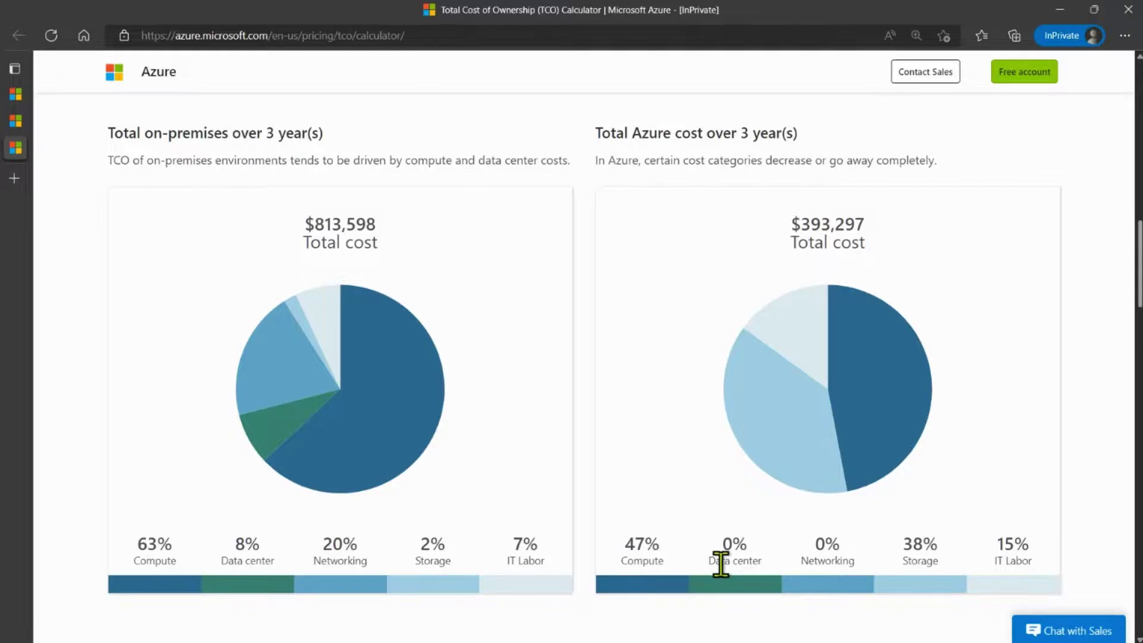
drag(631, 133, 672, 136)
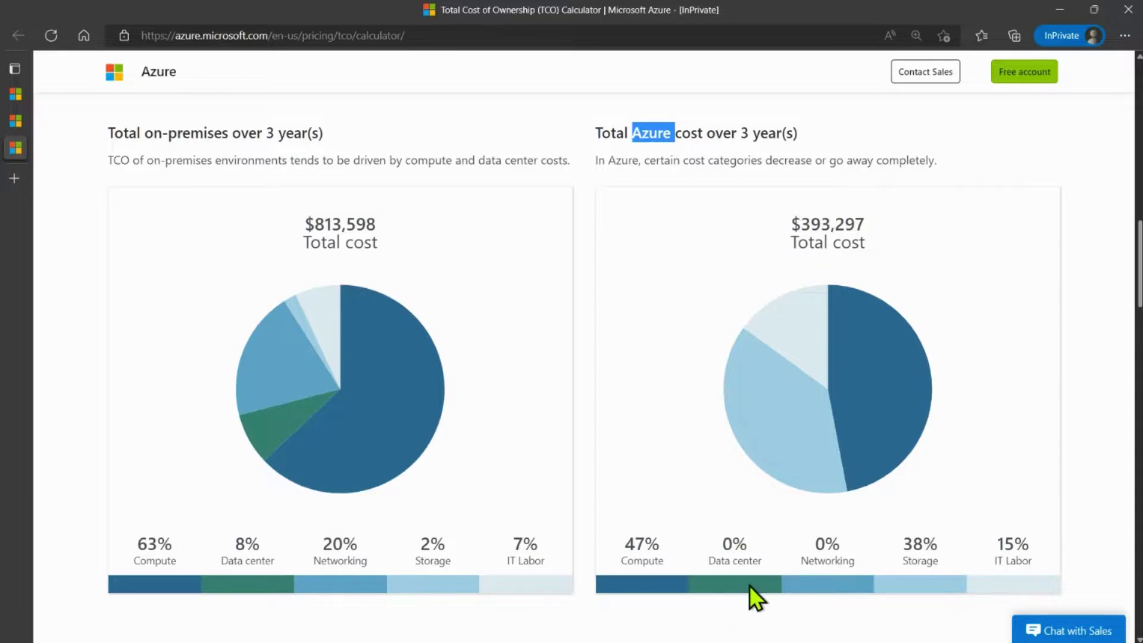
scroll(731, 582, down, 2)
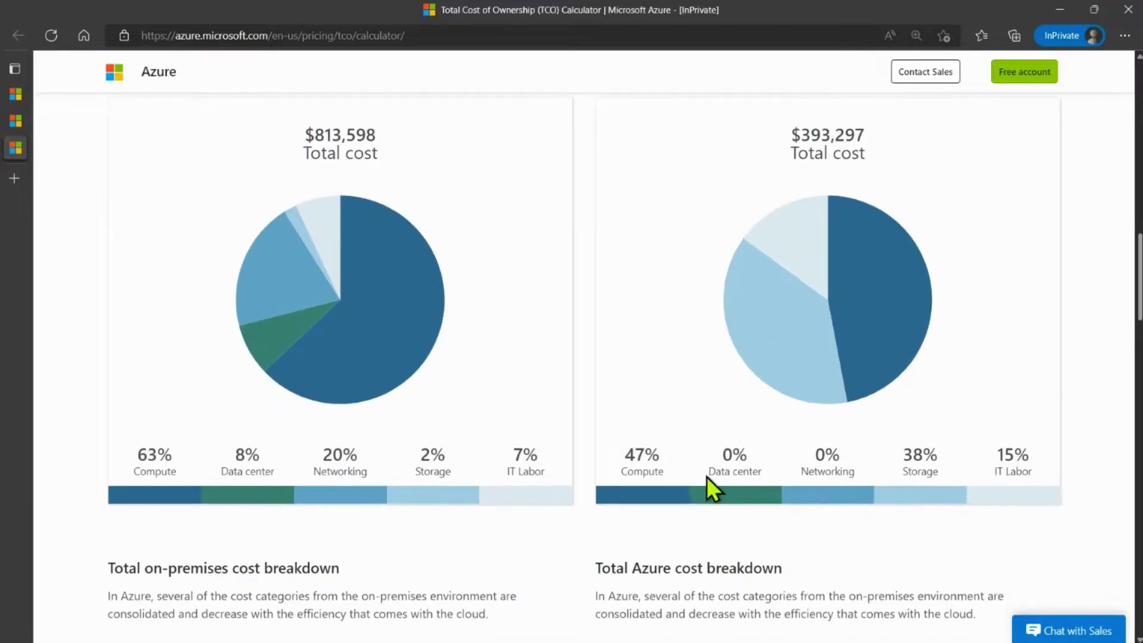
scroll(709, 485, down, 7)
scroll(738, 471, down, 6)
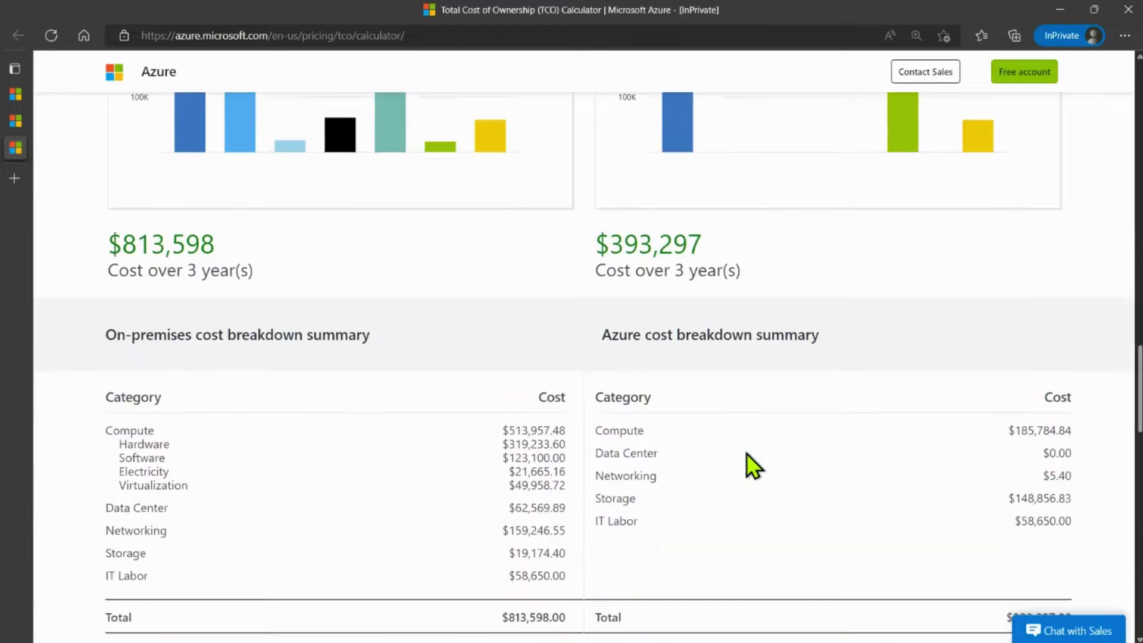
scroll(759, 441, down, 2)
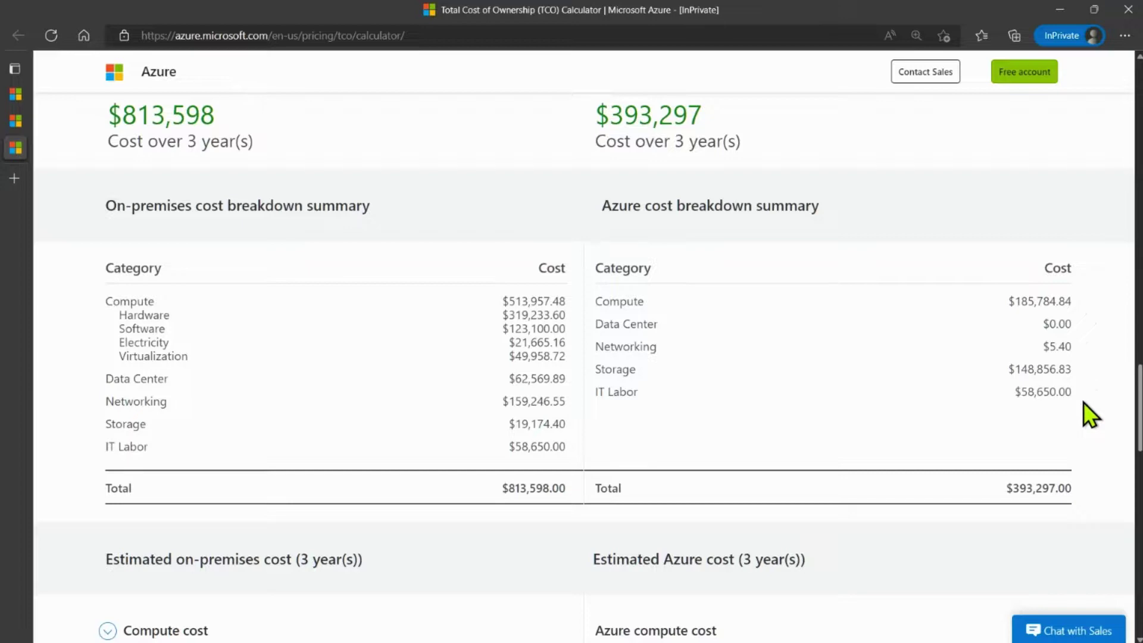
scroll(1083, 403, down, 7)
scroll(1071, 419, up, 1)
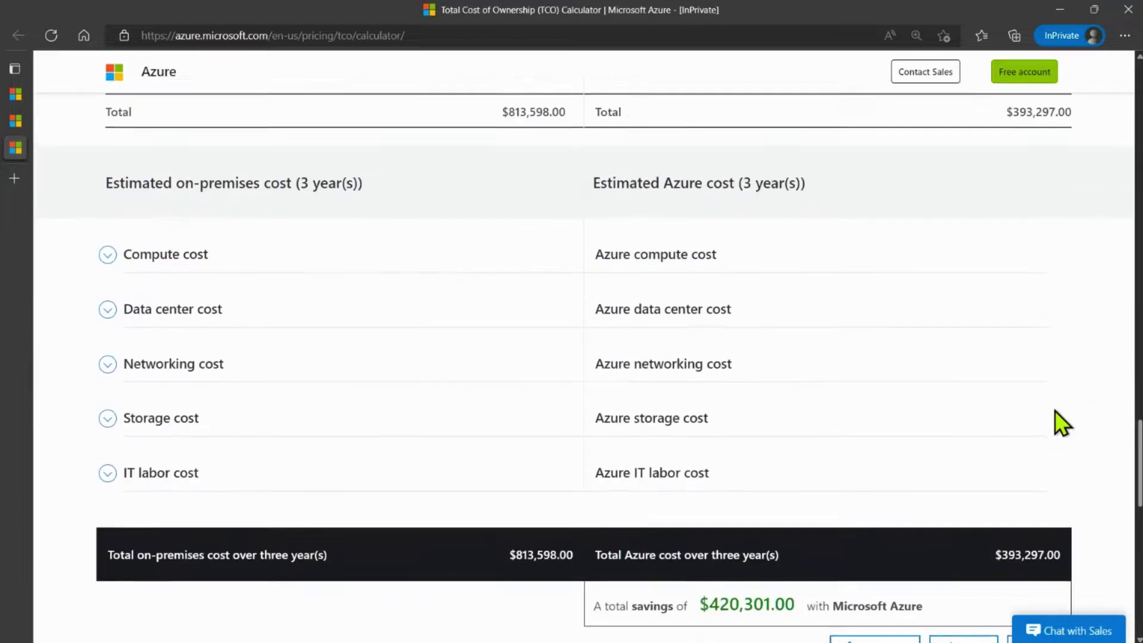
- Expand Compute cost and review the 3-year totals and $420,301.00 savings
click(107, 274)
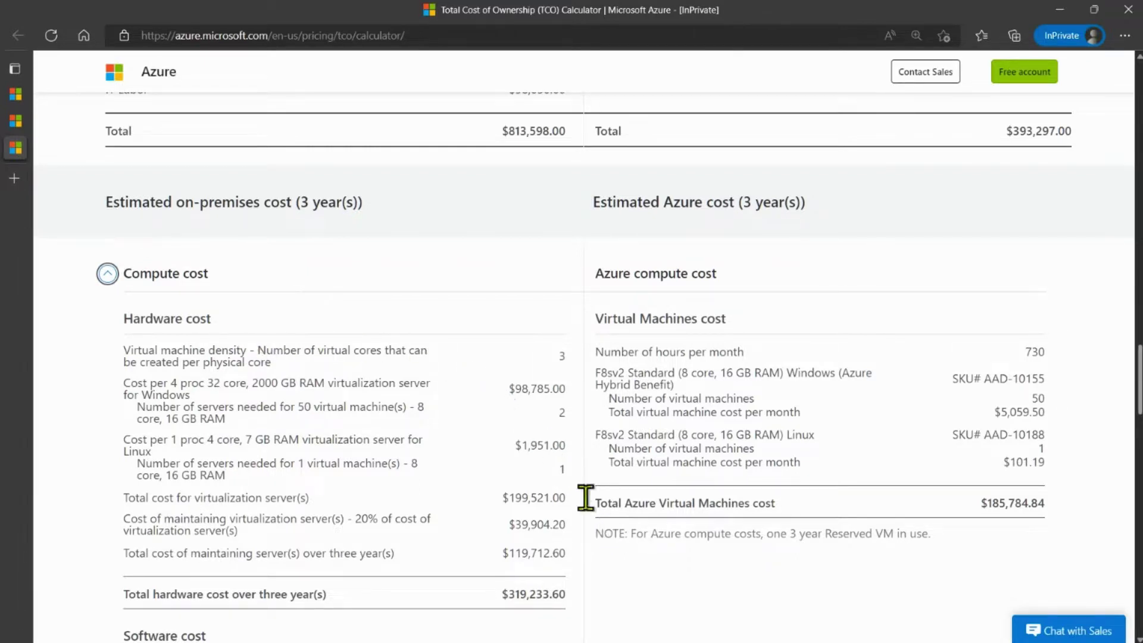
scroll(587, 497, down, 20)
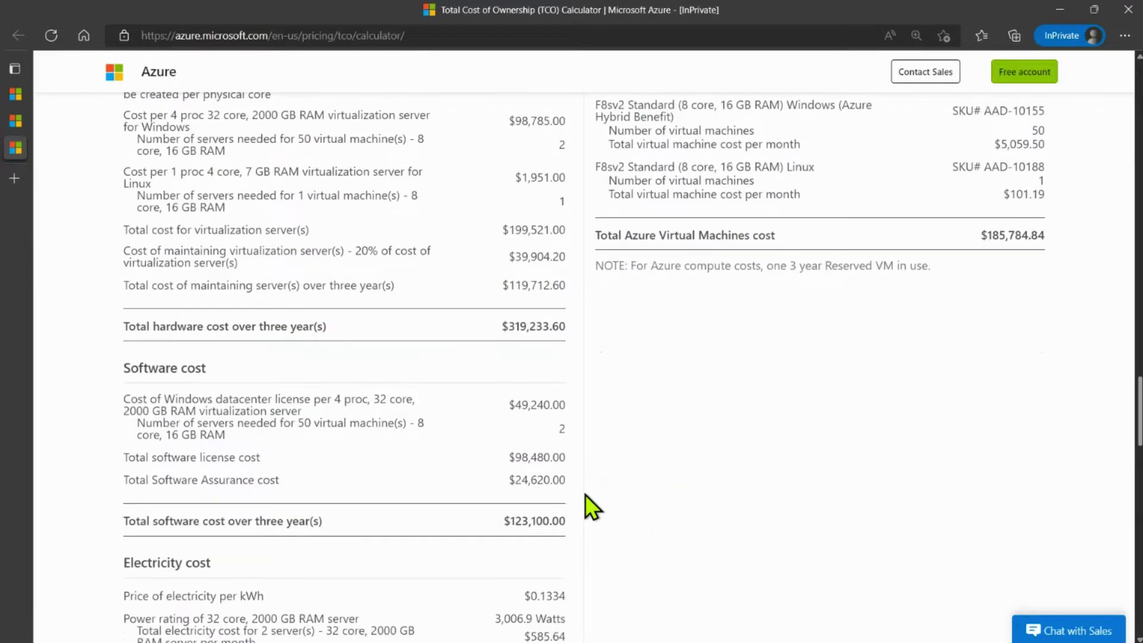
scroll(597, 503, down, 2)
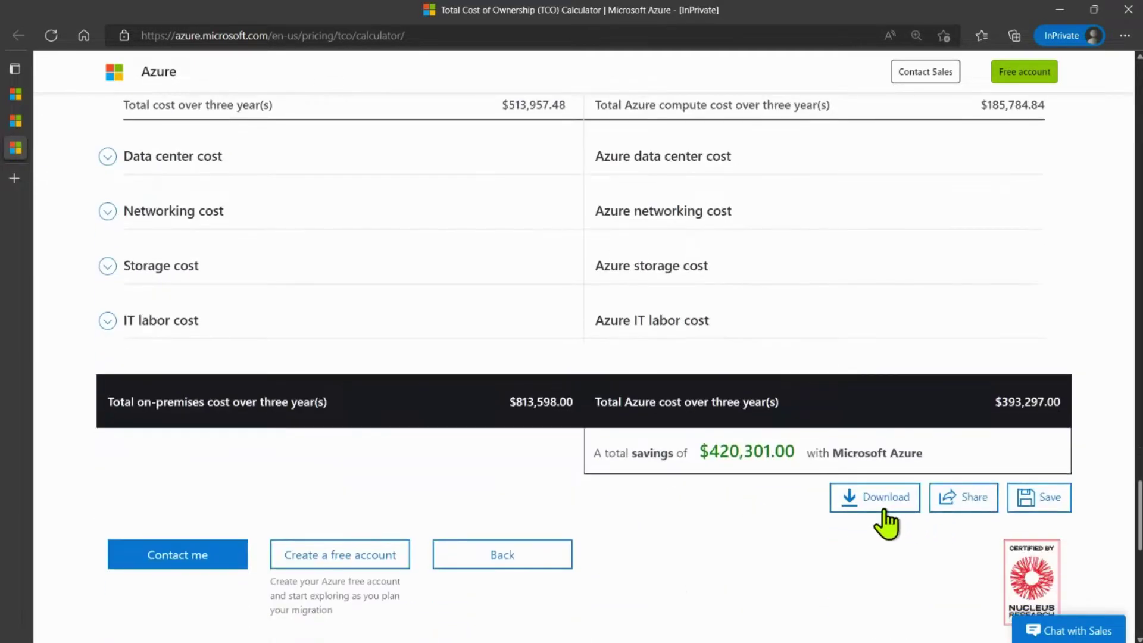